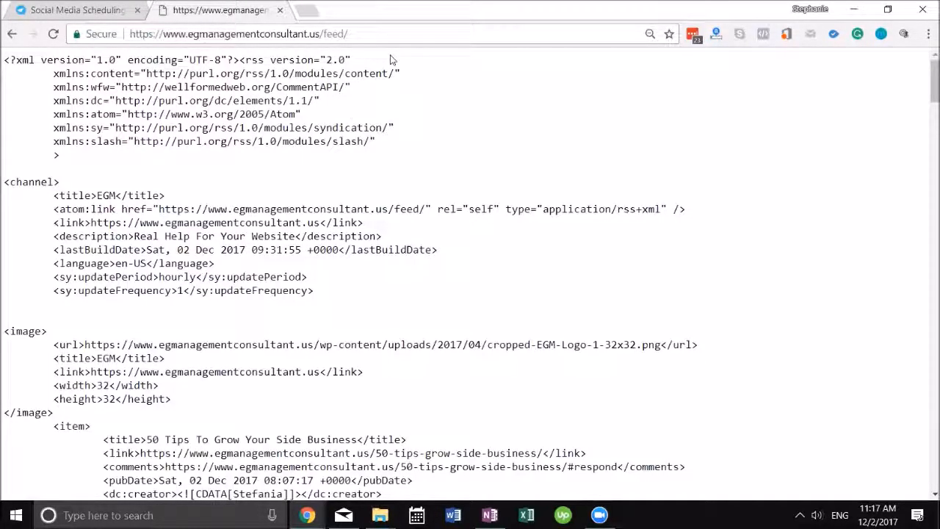
Switch to the SocialPilot tab and log in to the dashboard
scroll(176, 218, down, 3)
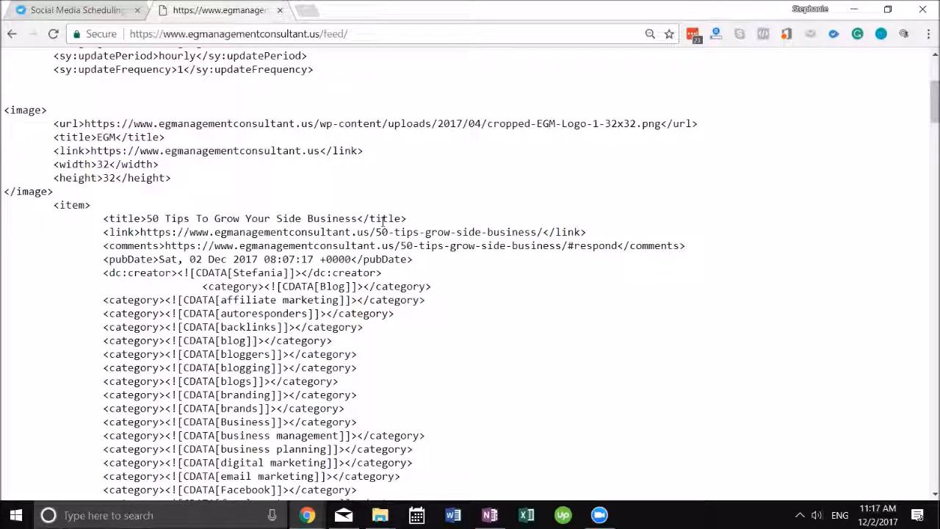
scroll(382, 222, down, 18)
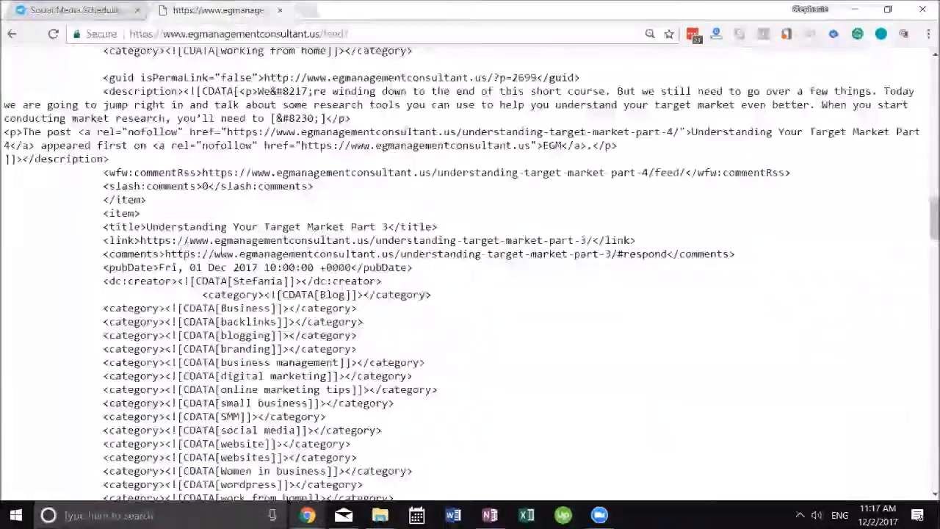
scroll(222, 152, down, 1)
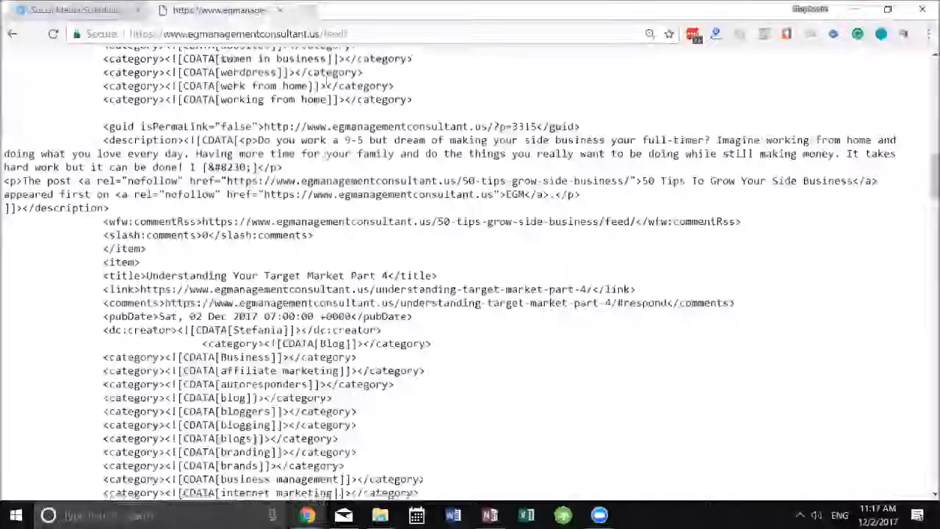
scroll(327, 127, up, 6)
scroll(326, 127, up, 8)
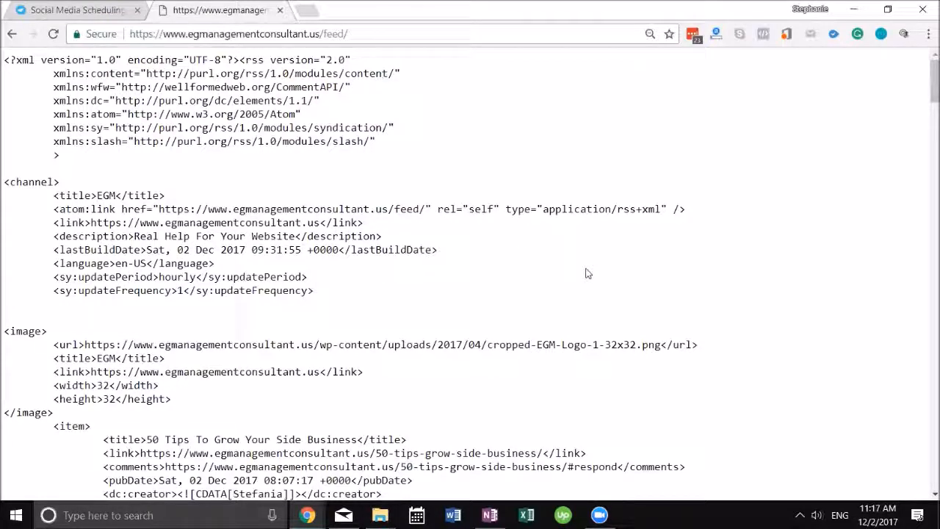
click(83, 7)
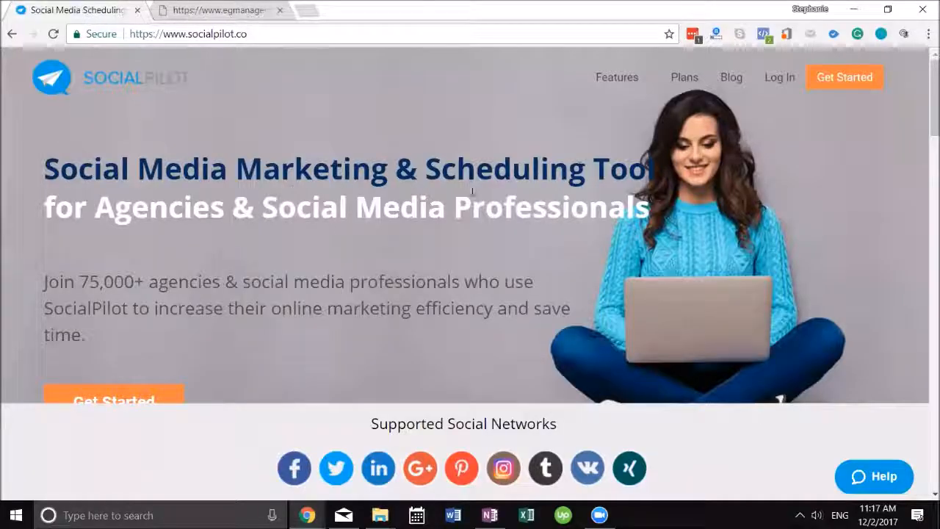
click(780, 82)
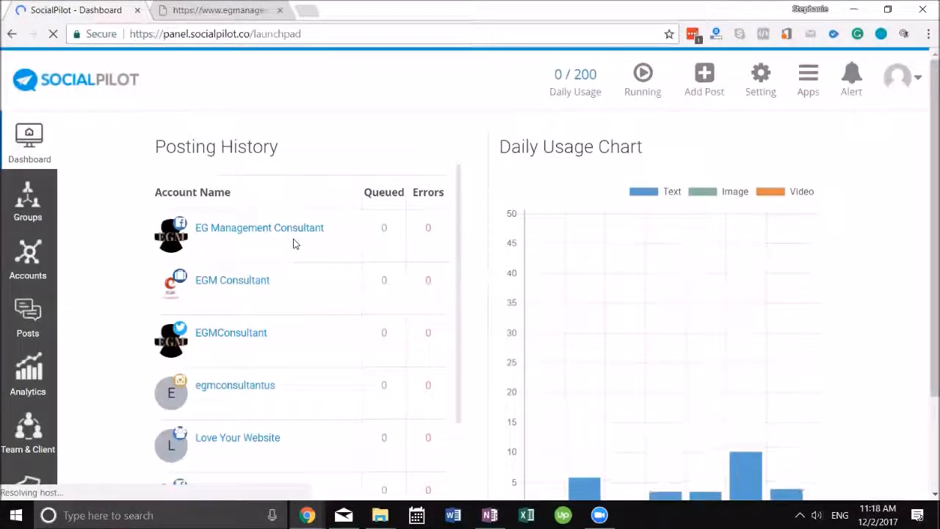
Under Content & Feed > Manage Feeds, edit the EGM feed
scroll(33, 298, down, 2)
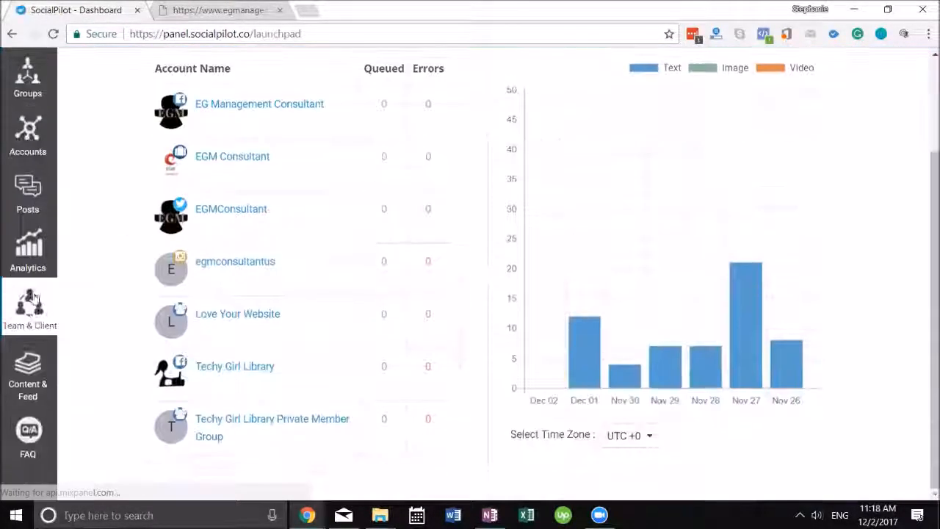
click(29, 374)
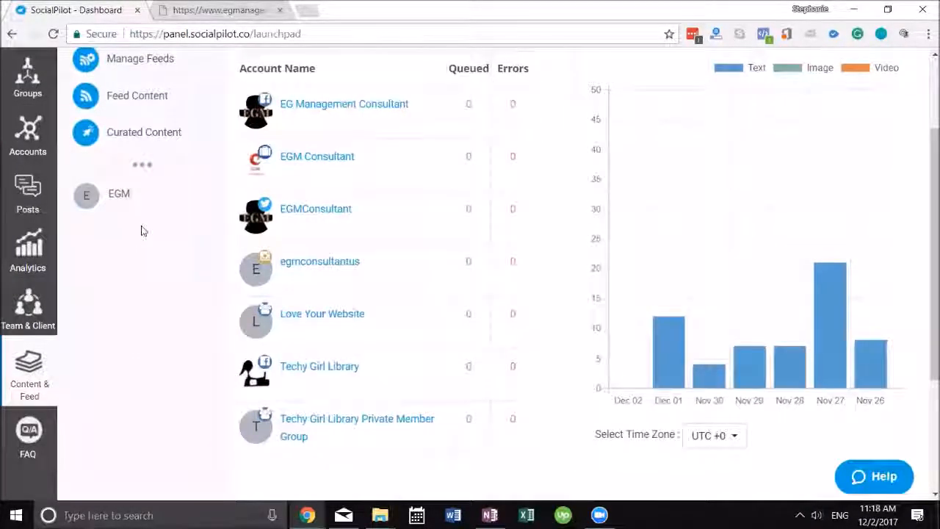
scroll(143, 231, up, 2)
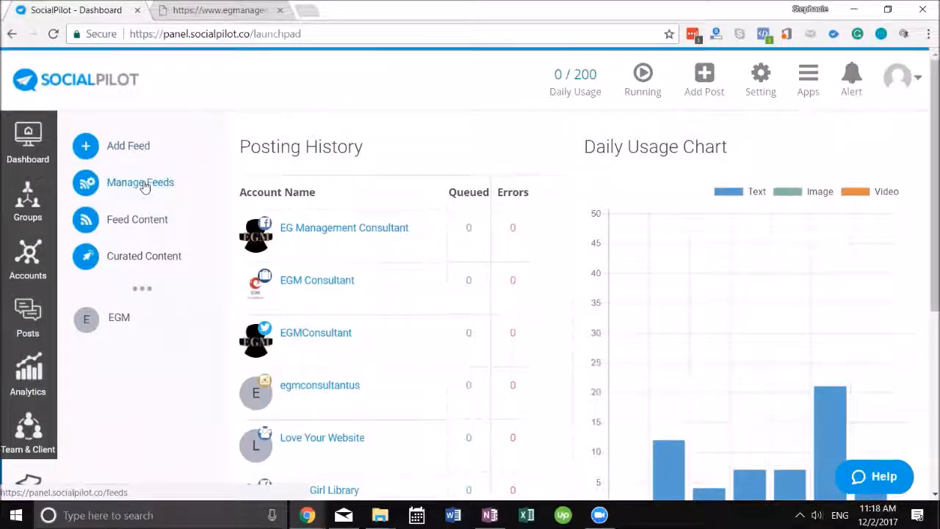
click(171, 188)
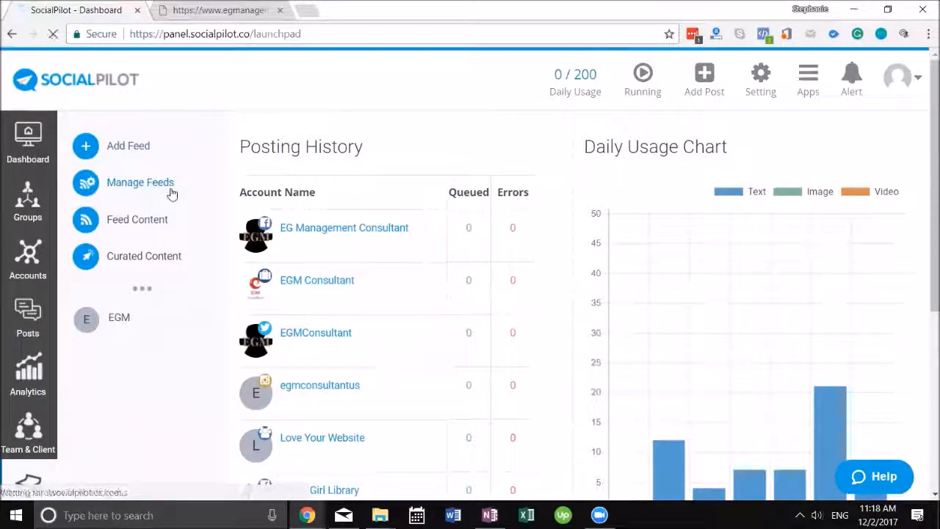
click(850, 291)
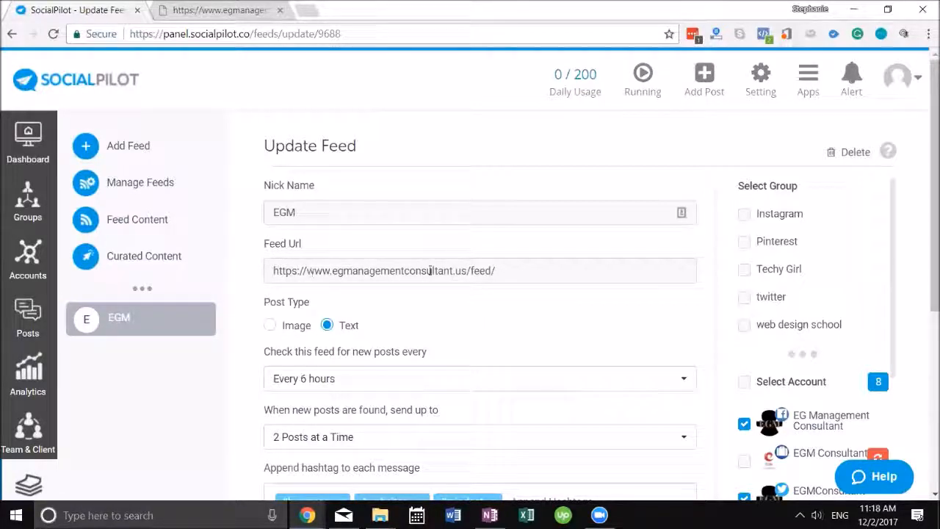
Open egmanagementconsultant.us in a new tab and go to its Blog category page
click(212, 10)
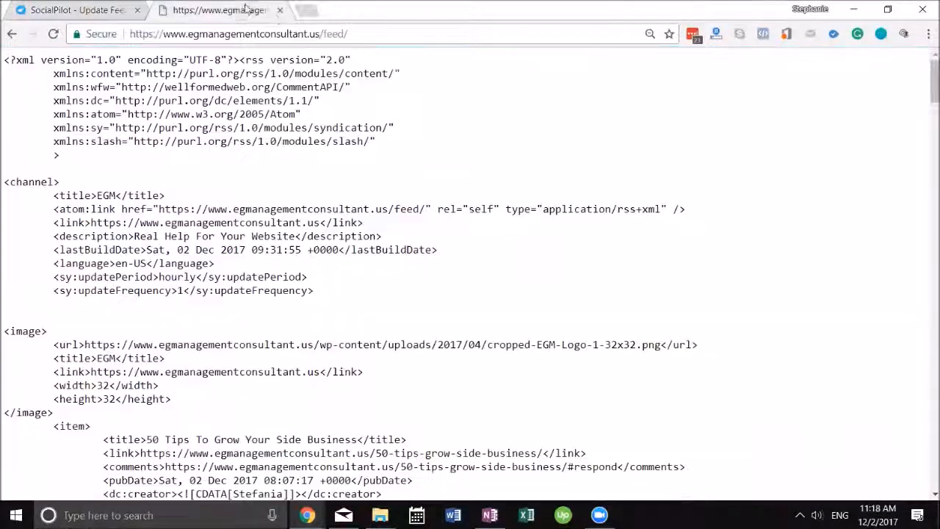
click(13, 36)
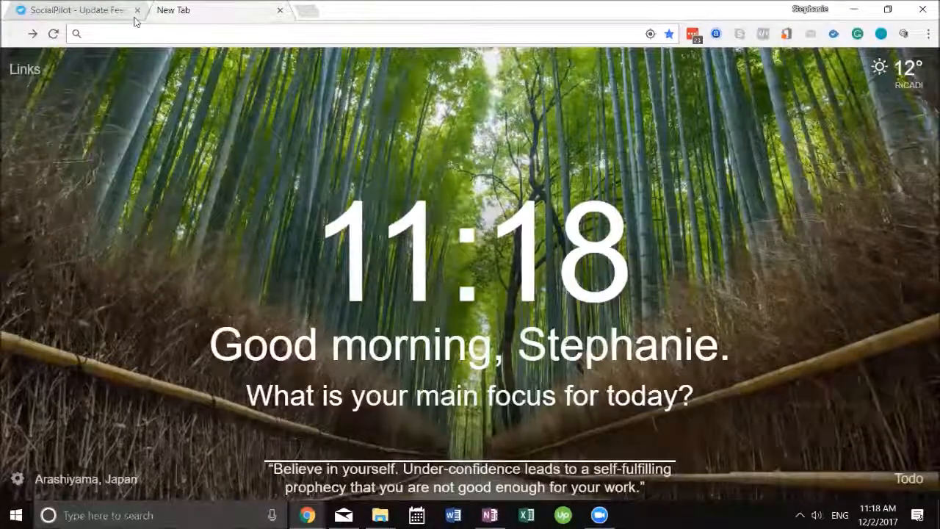
text(egm)
key(Return)
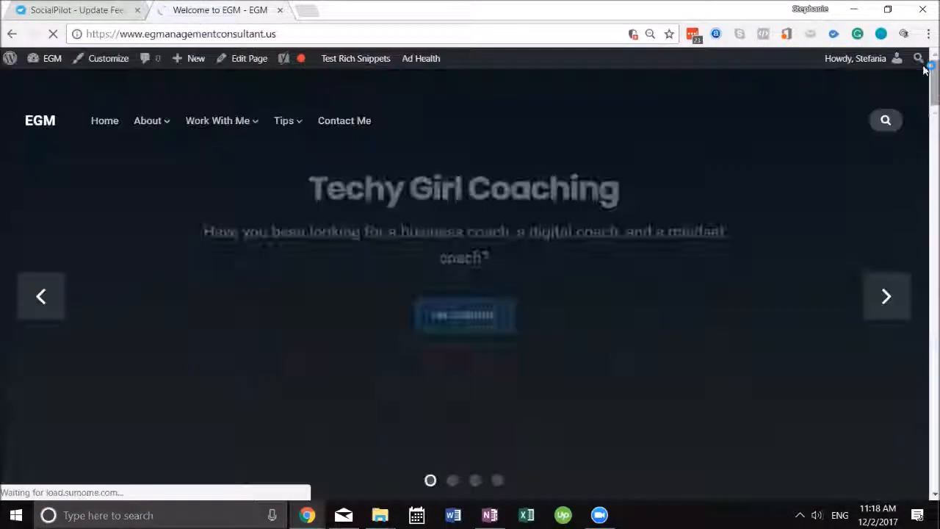
drag(927, 84, 925, 470)
scroll(608, 184, up, 5)
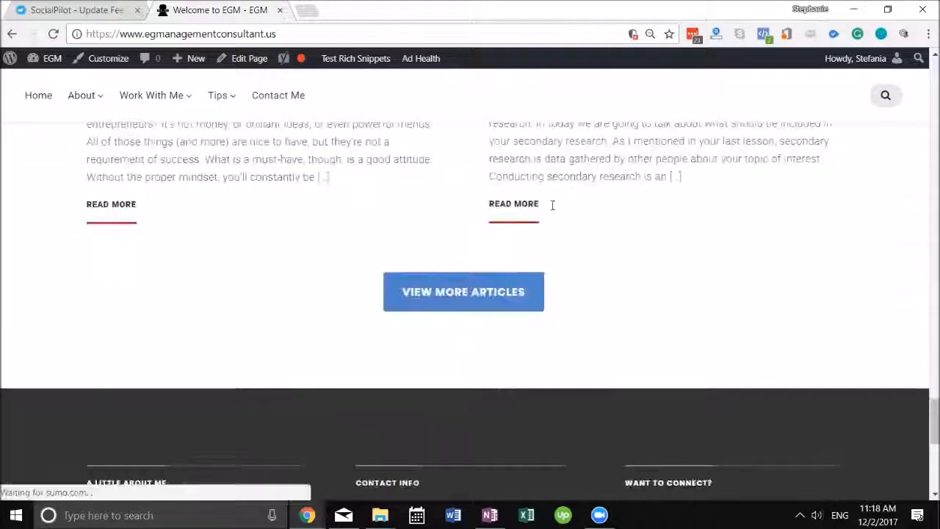
click(495, 298)
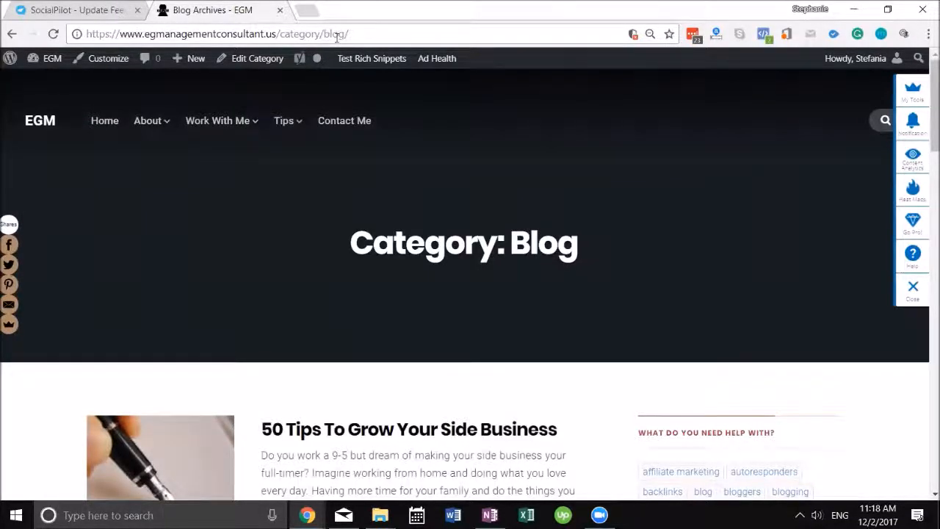
Append feed/ to the Blog category URL to load its RSS feed, then return to SocialPilot
click(372, 35)
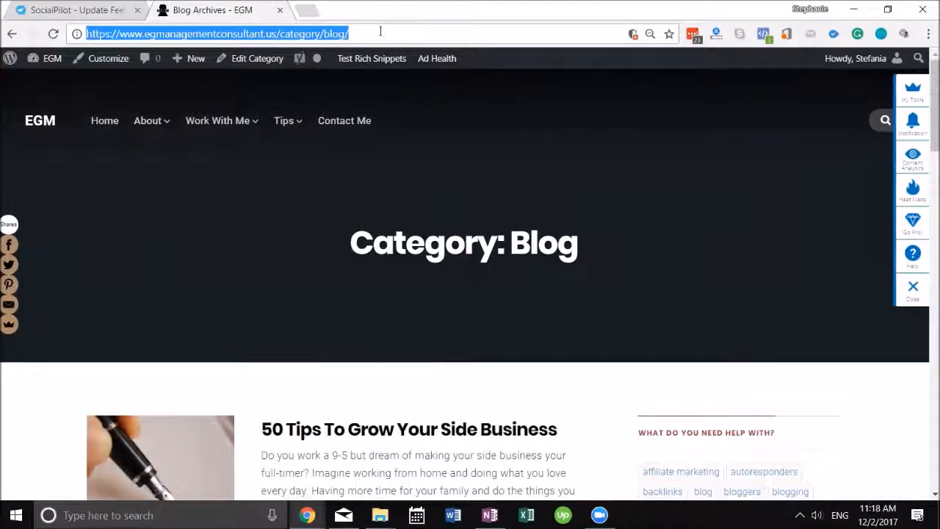
click(381, 31)
text(feed)
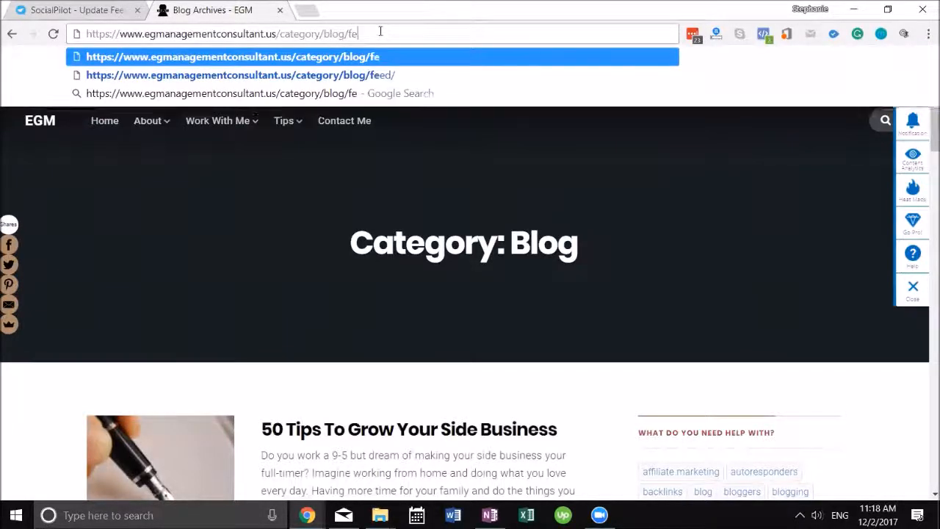
text(/)
key(Return)
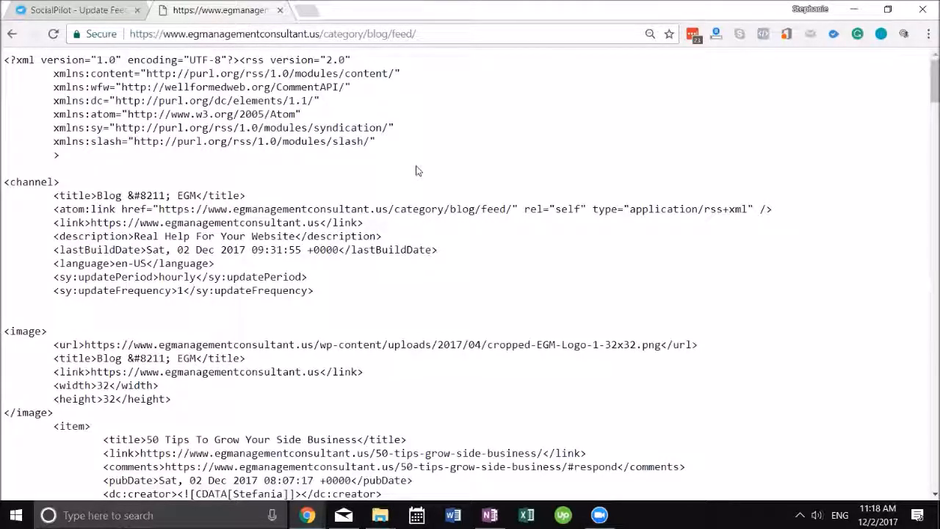
click(416, 34)
click(74, 9)
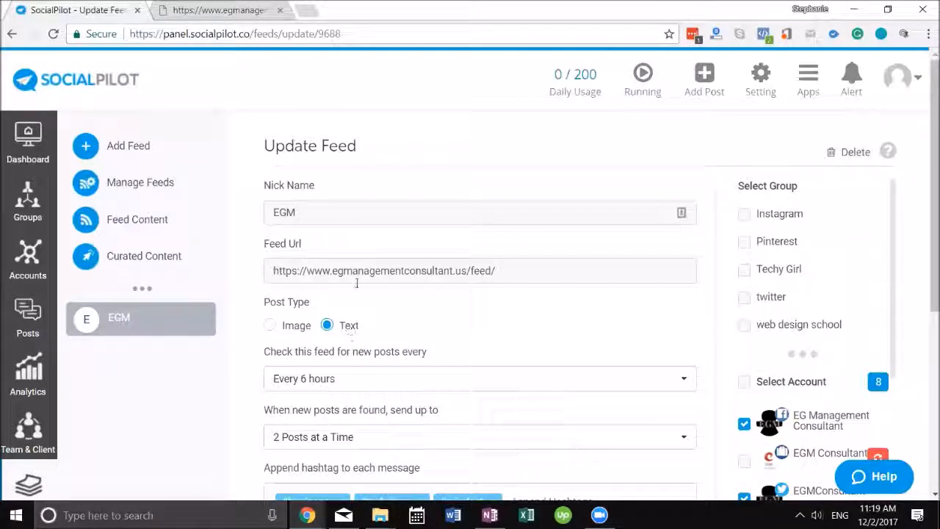
Keep the EGM feed checking every 6 hours at 2 posts per check, reviewing hashtags and accounts
scroll(352, 330, down, 2)
click(371, 234)
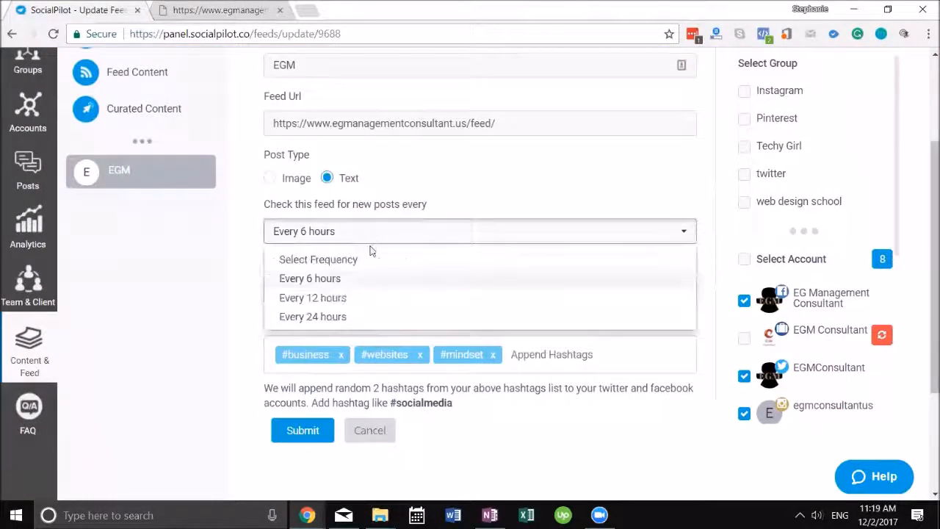
click(324, 278)
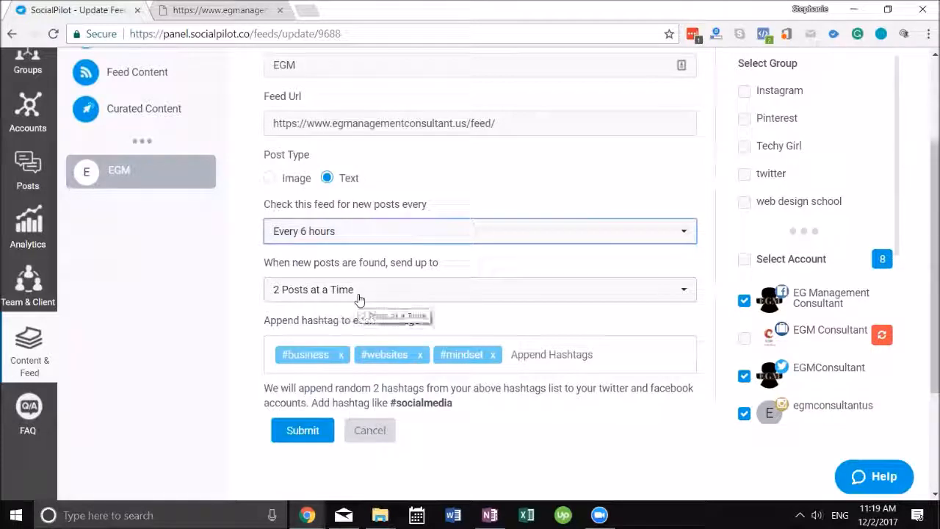
click(357, 297)
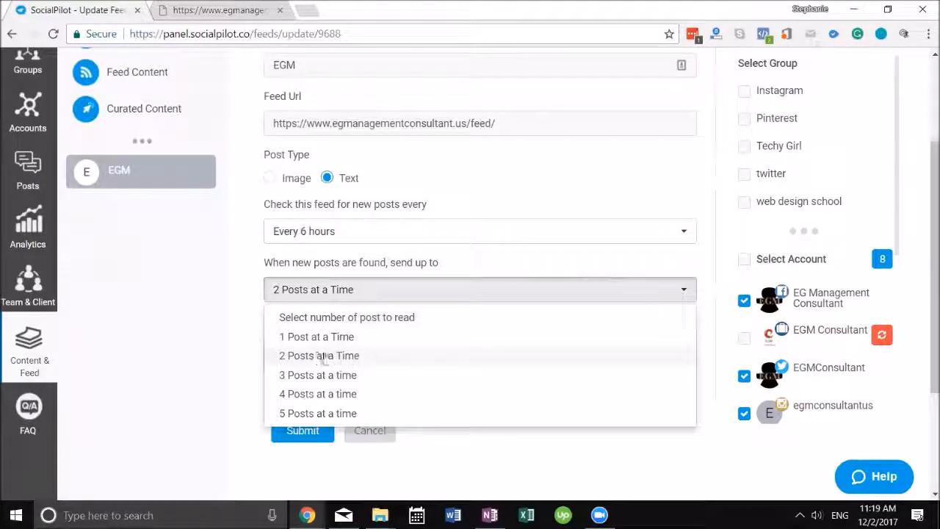
click(351, 355)
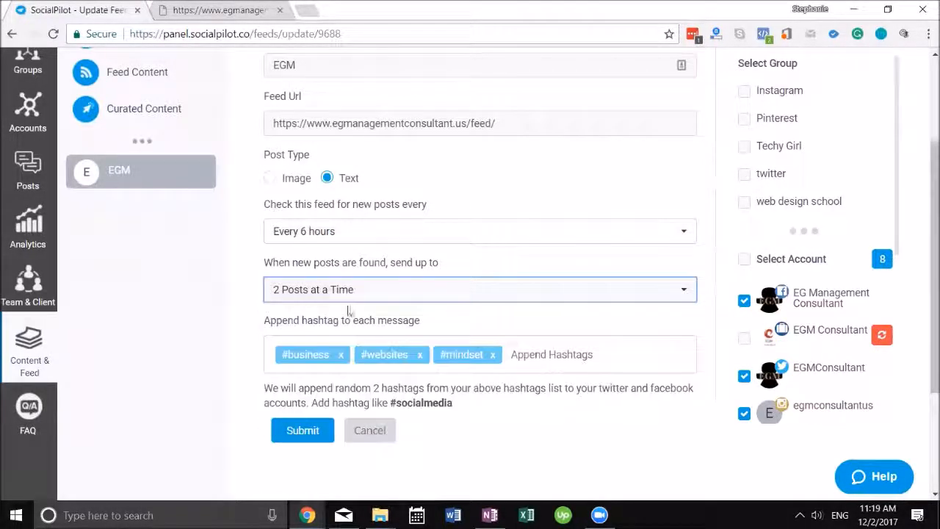
scroll(305, 330, down, 1)
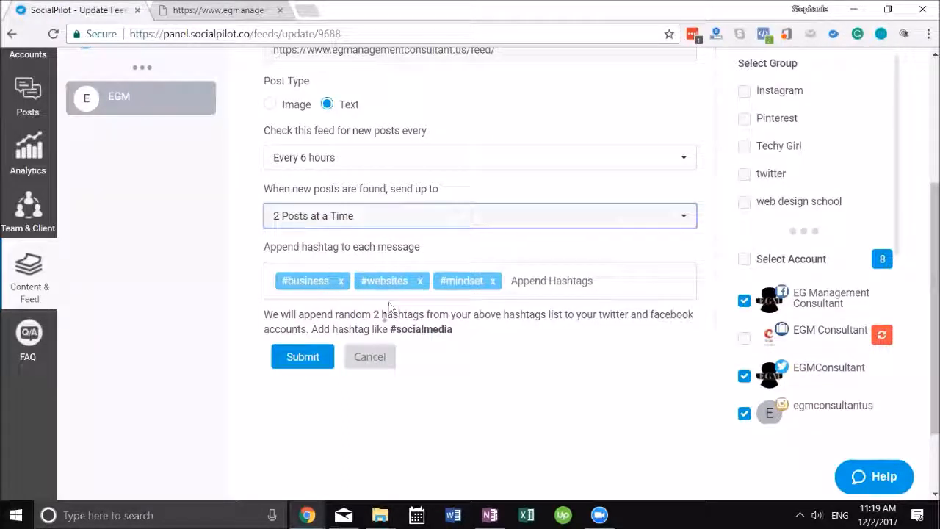
scroll(807, 250, down, 1)
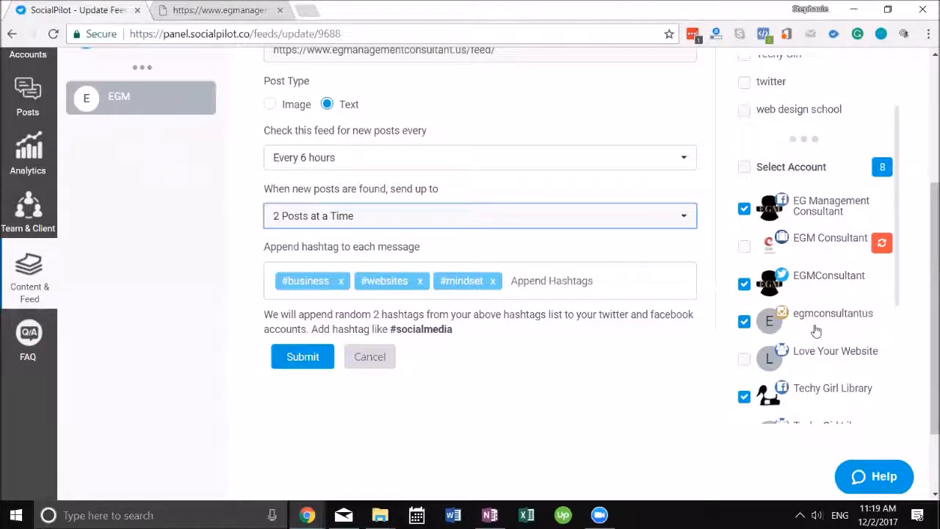
scroll(761, 316, down, 3)
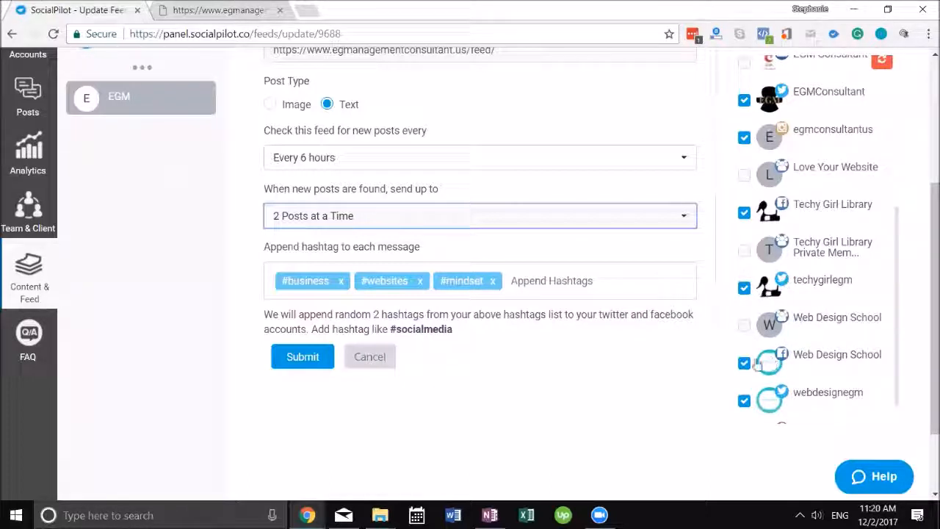
scroll(807, 357, down, 1)
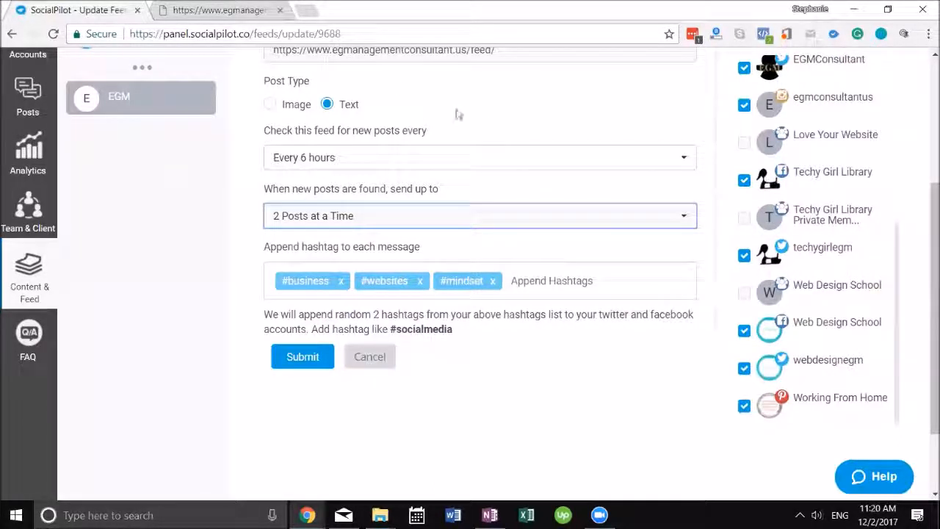
scroll(544, 170, up, 2)
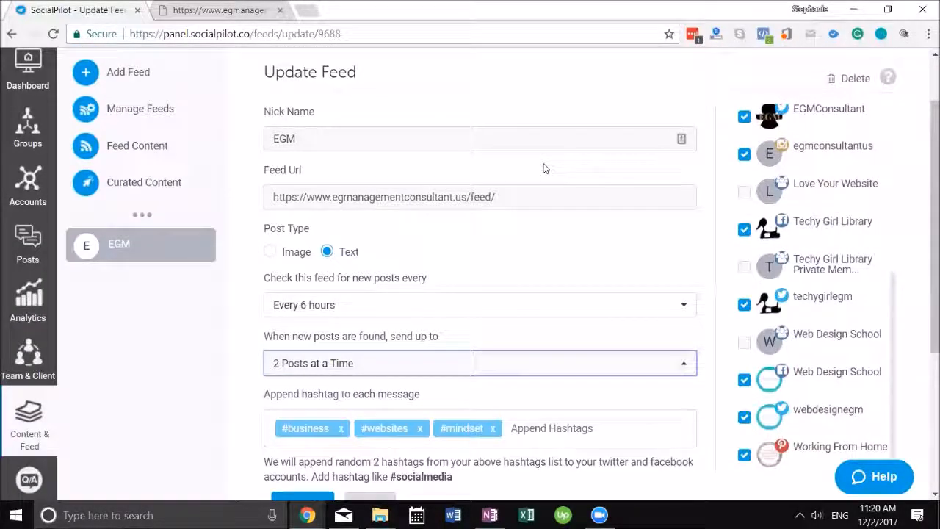
scroll(528, 161, down, 3)
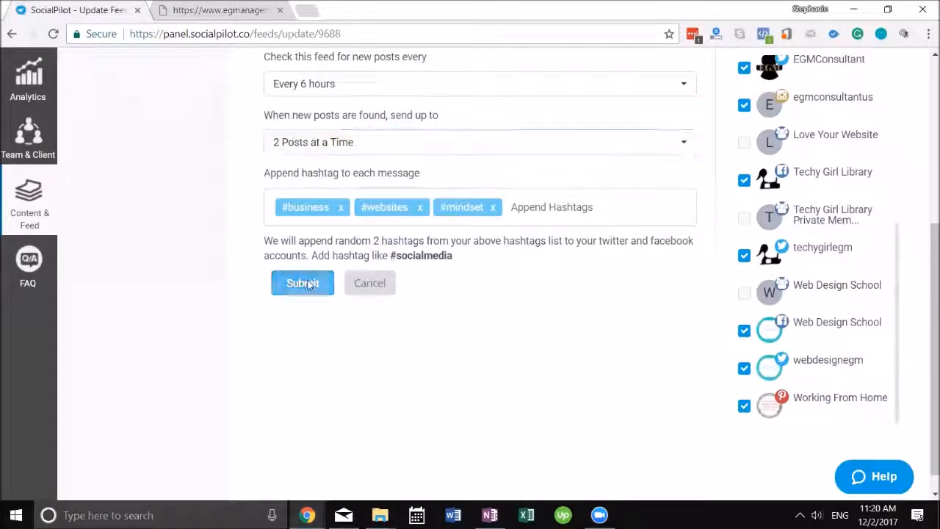
Submit the EGM feed update and view the empty Queued Posts list in Manage Posts
click(303, 282)
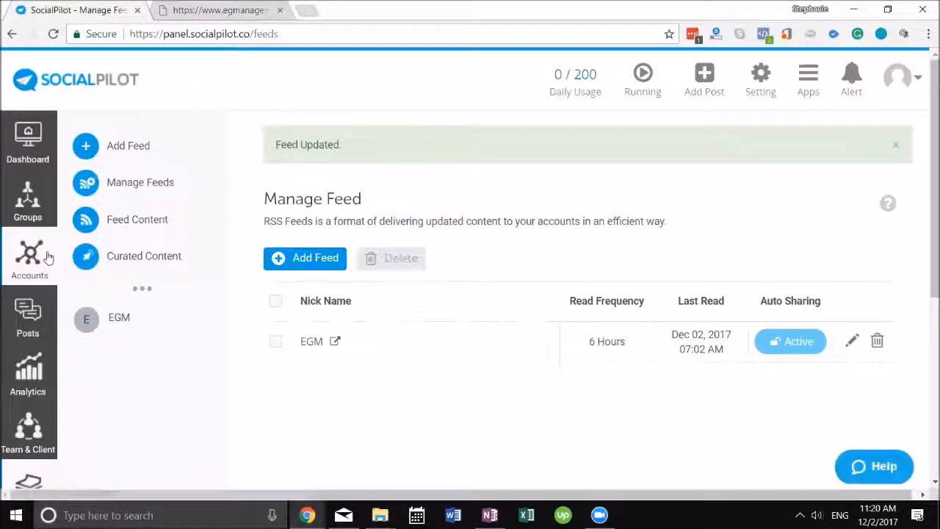
click(45, 163)
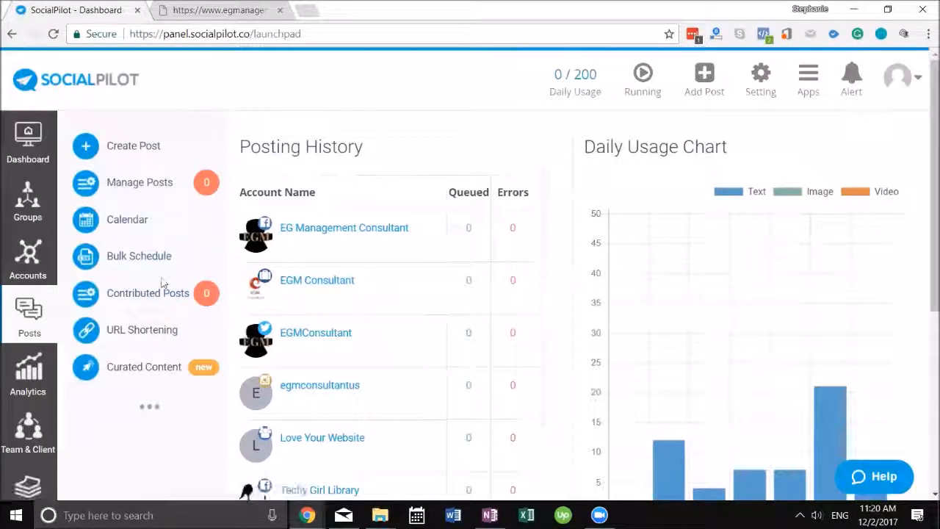
click(152, 183)
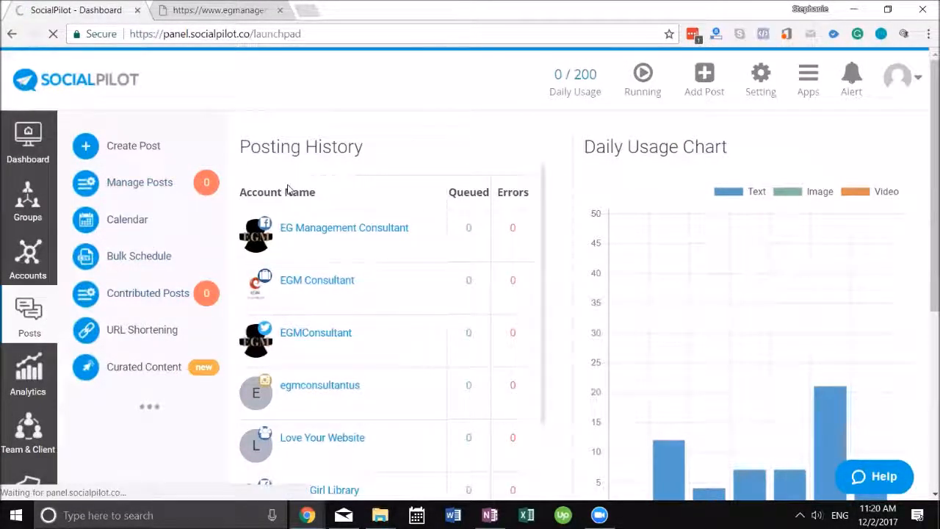
scroll(401, 296, down, 2)
scroll(398, 256, up, 2)
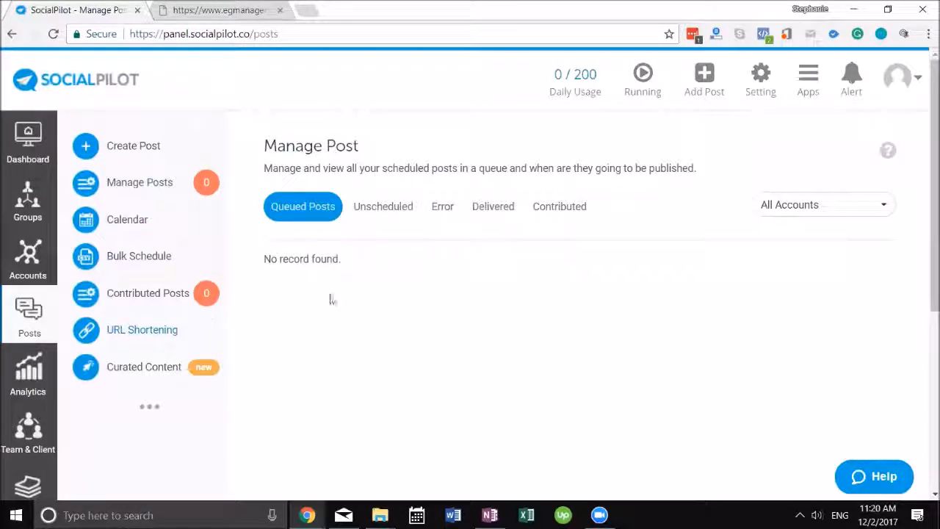
Open mailerlite.com in a new tab and log in to the MailerLite dashboard
click(307, 11)
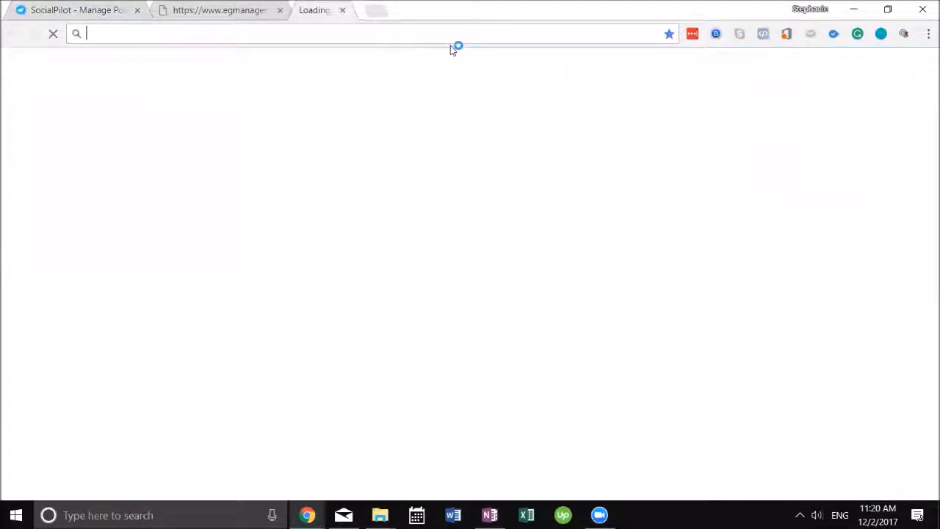
text(mailerlite.com)
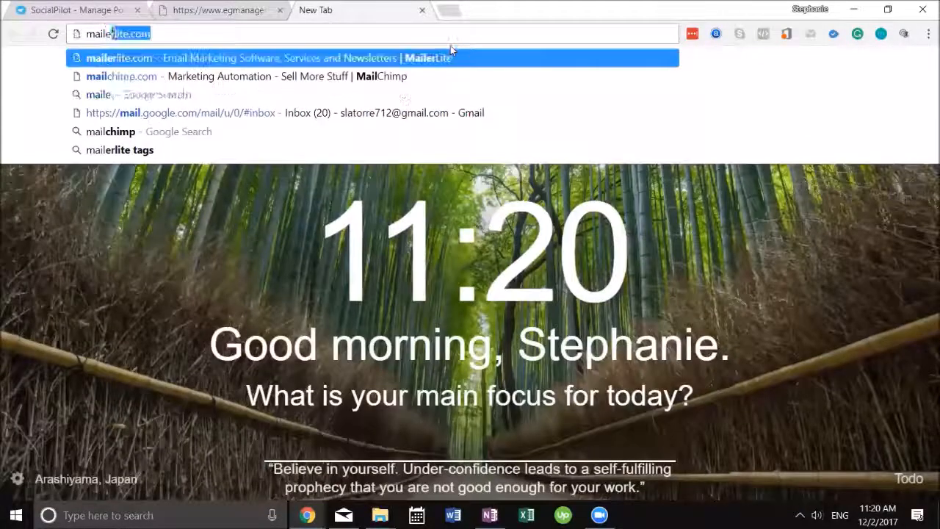
key(Return)
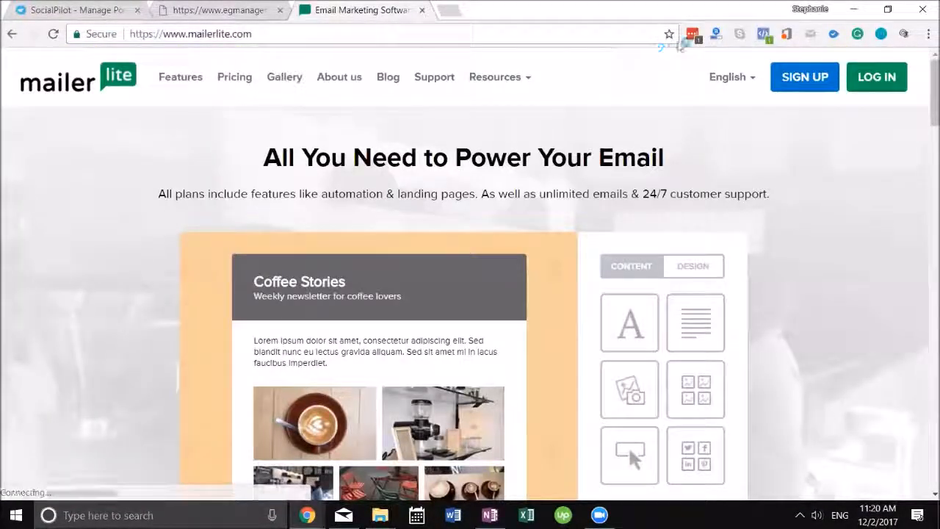
click(837, 82)
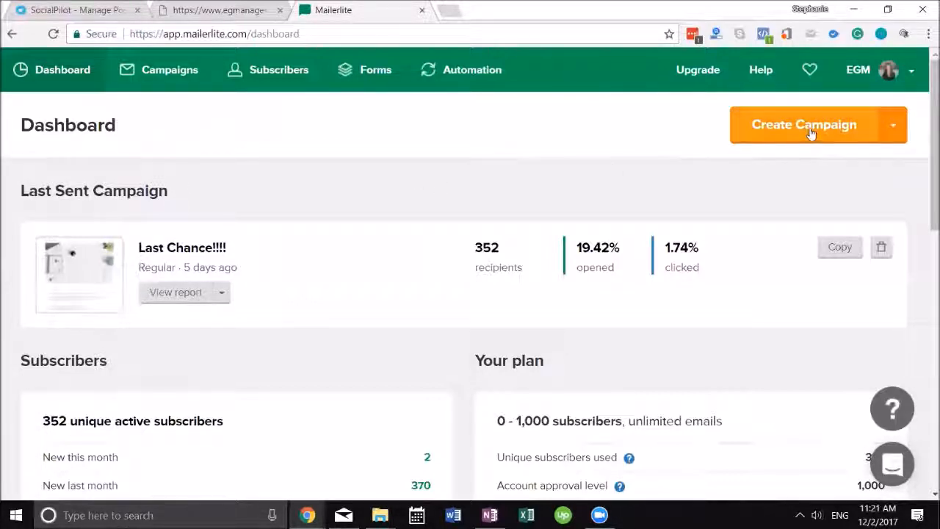
Create an RSS campaign and paste egmanagementconsultant.us/feed/, without category/blog/, as its feed URL
click(892, 125)
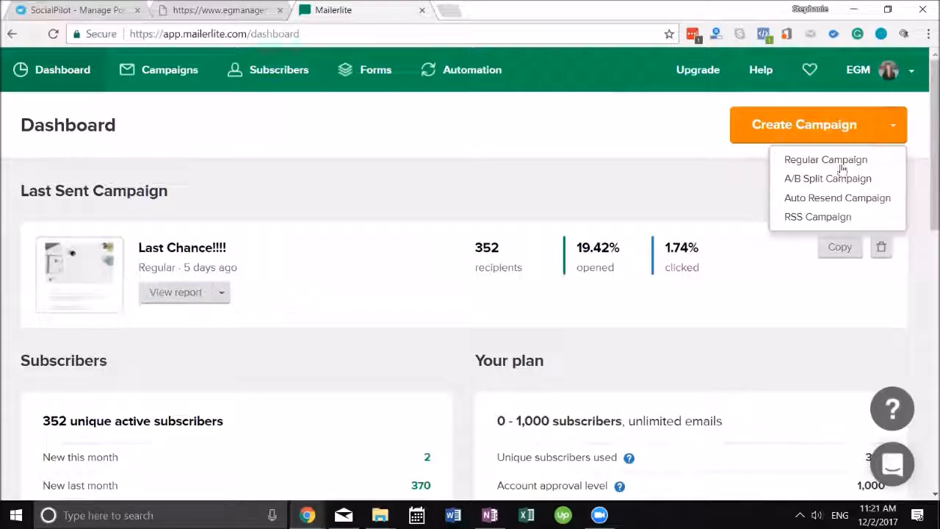
click(846, 219)
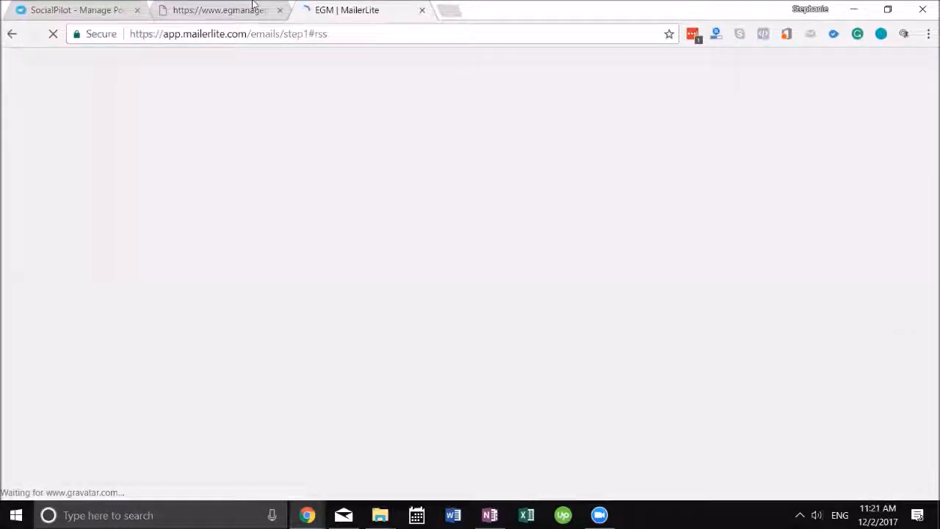
click(220, 9)
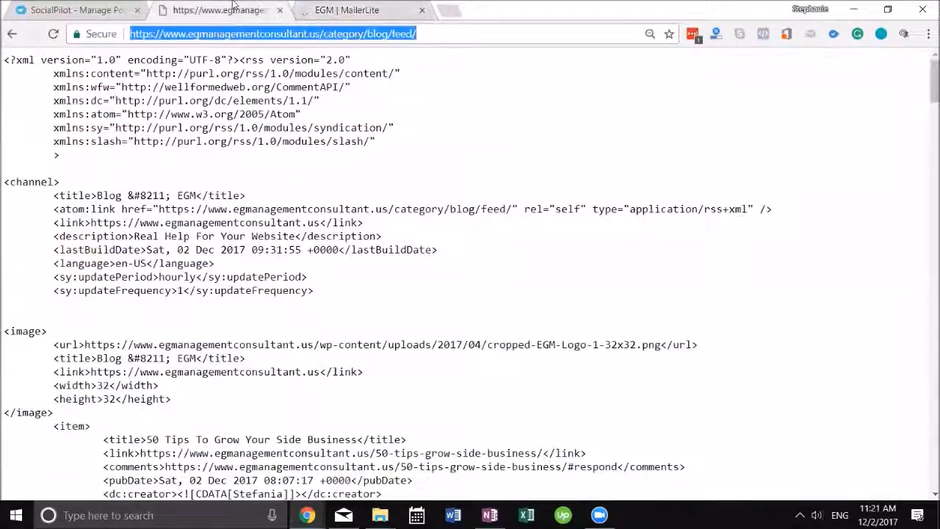
click(324, 34)
drag(324, 34, 397, 34)
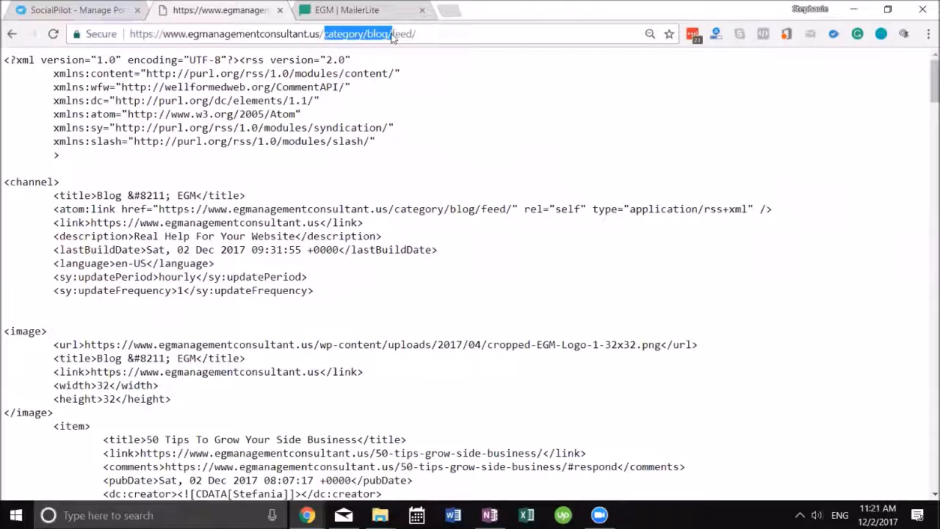
key(BackSpace)
key(ctrl+a)
key(ctrl+c)
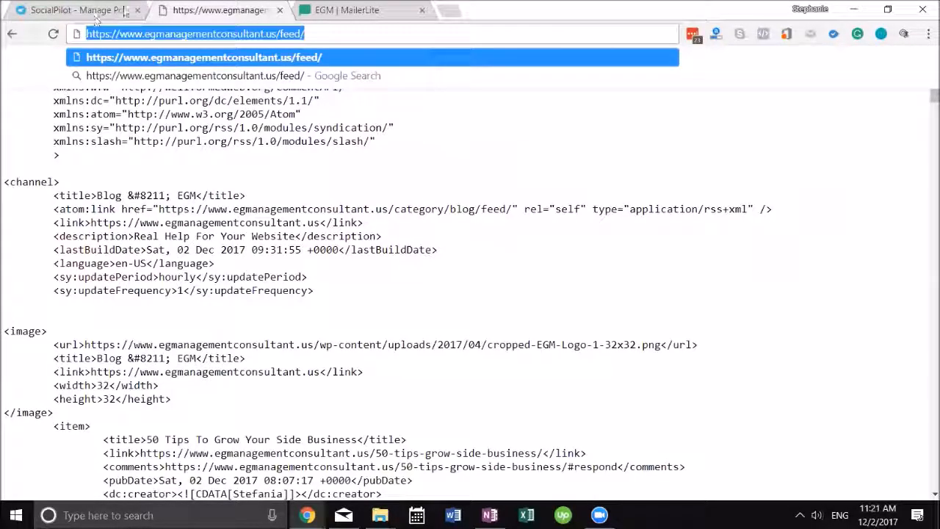
click(345, 10)
key(ctrl+v)
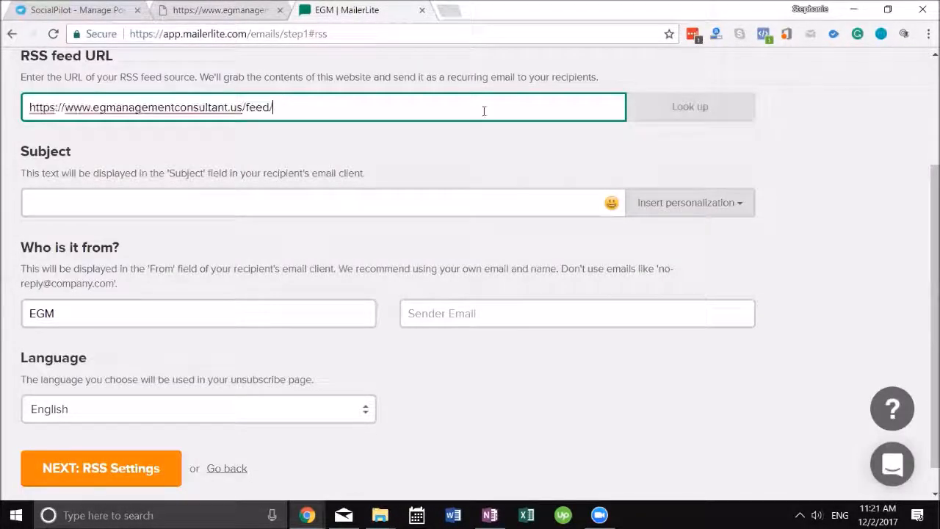
Look up the feed URL, set subject 'This week's amazing tips for you', and enter the sender email
click(665, 110)
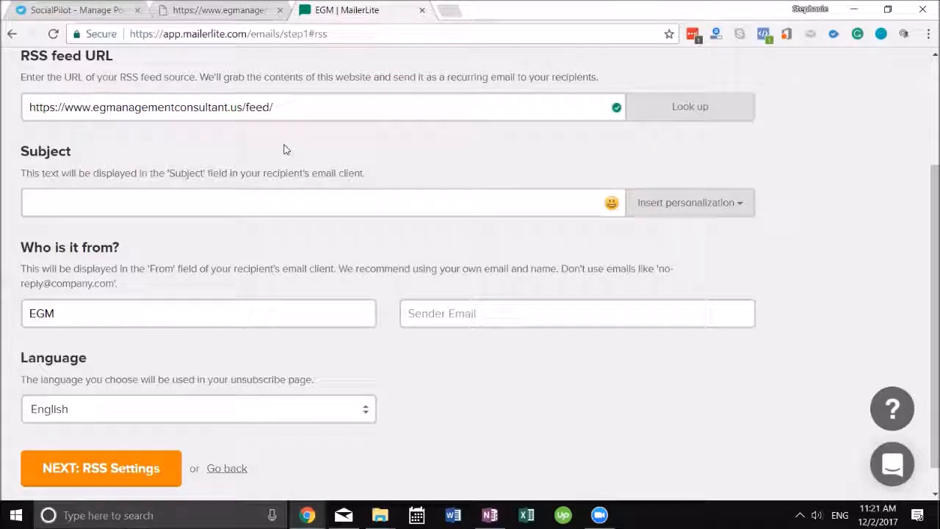
click(273, 203)
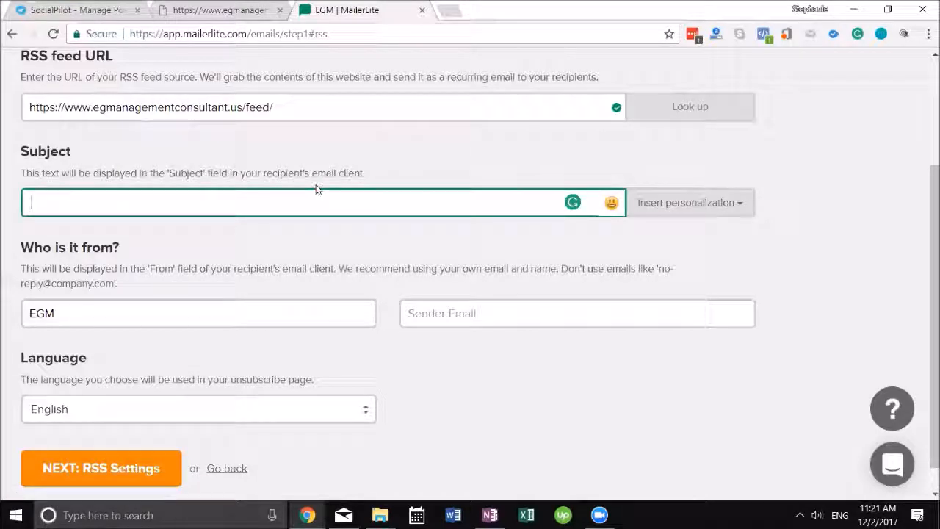
text(This week)
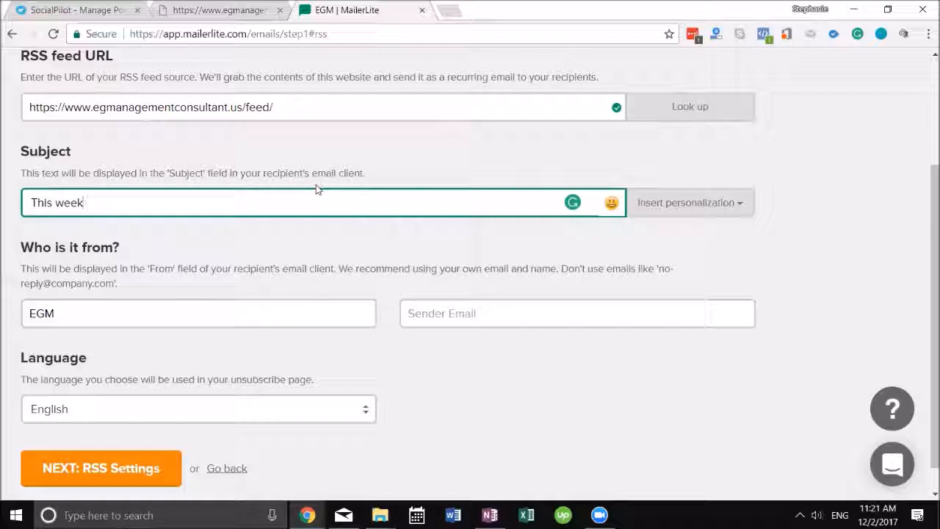
text('s amazing tips fol)
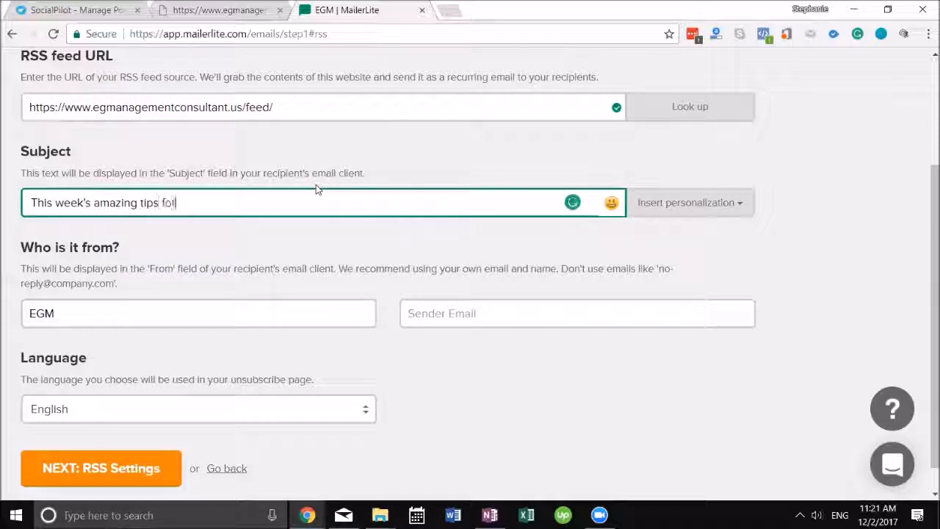
key(BackSpace)
text(r you)
click(478, 313)
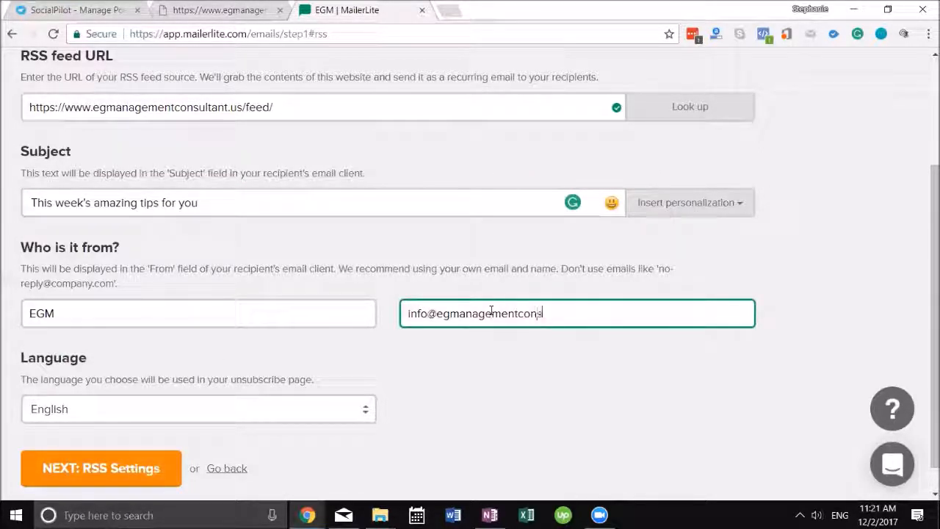
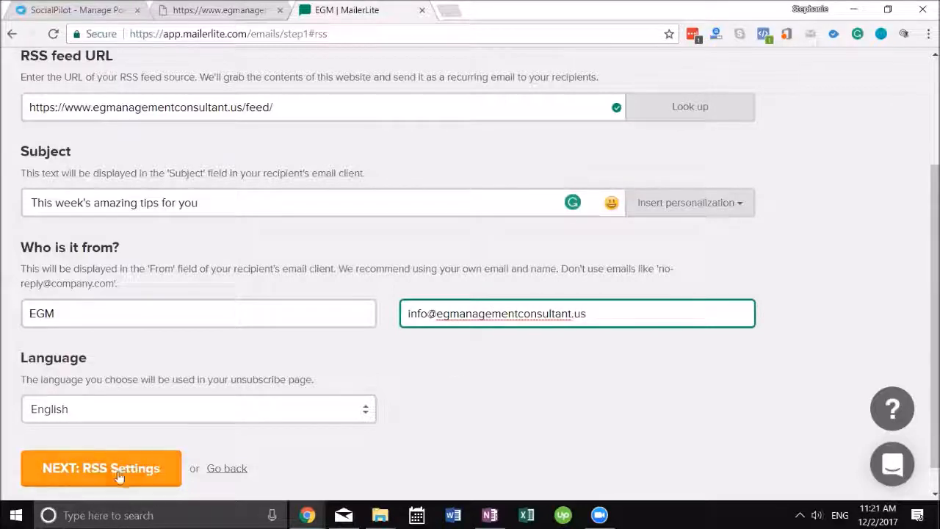
Schedule the RSS email for Mondays only at 08, new posts only, with a notification email address
click(118, 470)
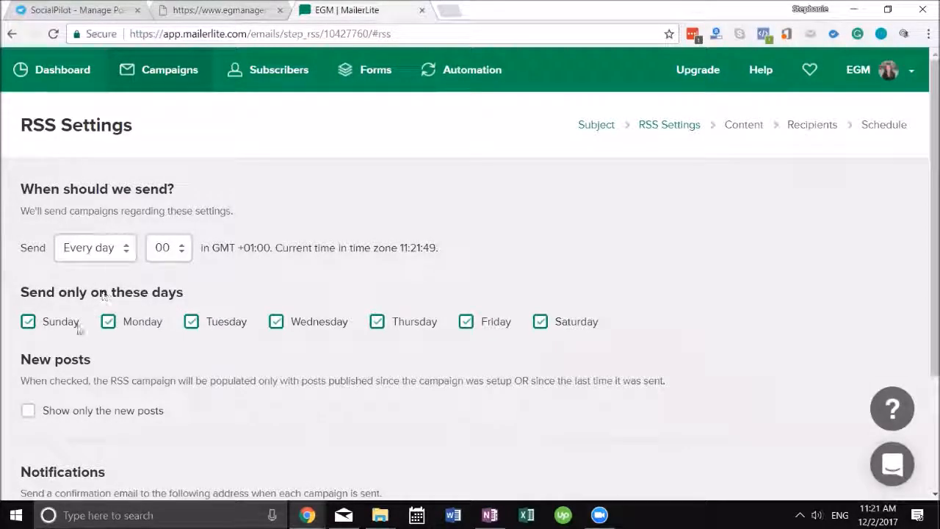
click(217, 329)
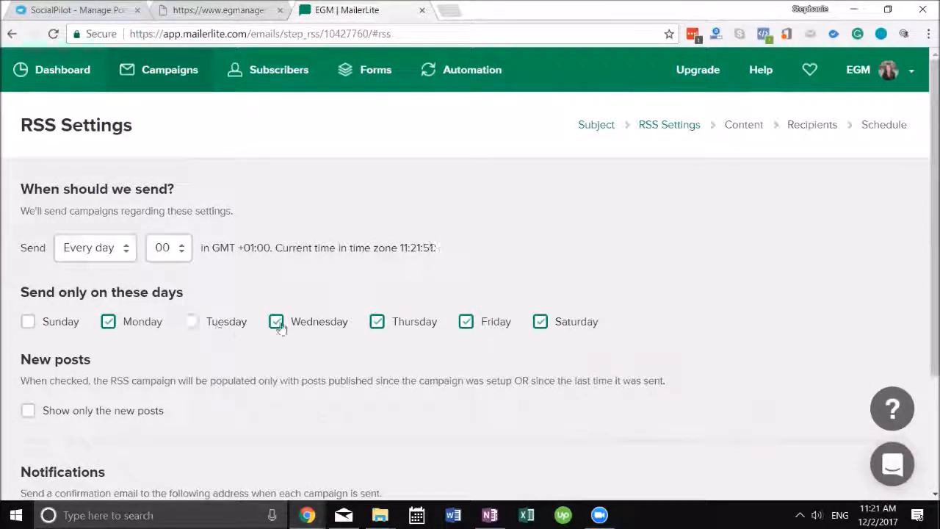
click(397, 328)
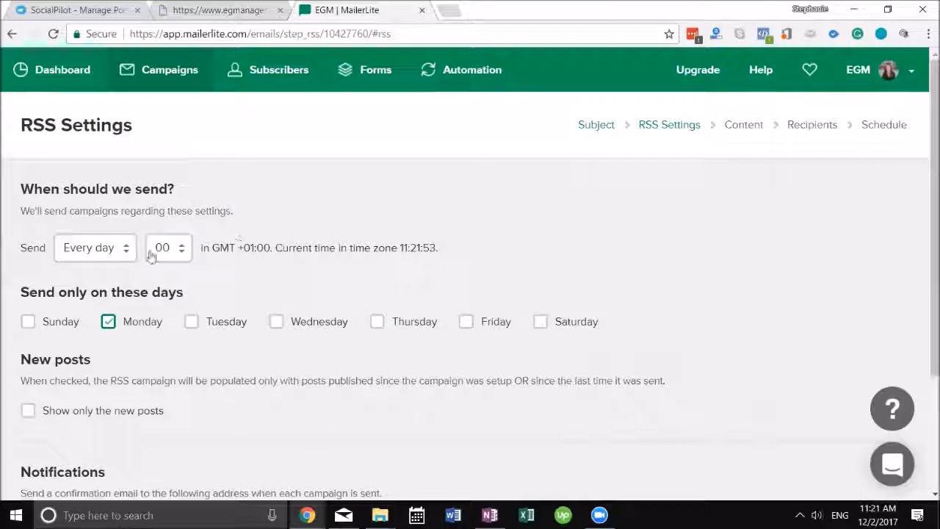
scroll(164, 268, down, 1)
click(167, 175)
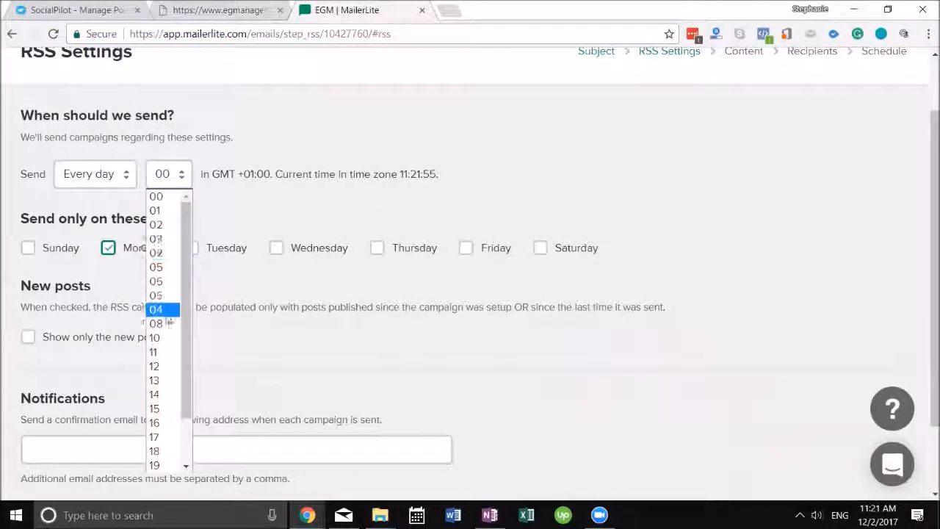
click(165, 309)
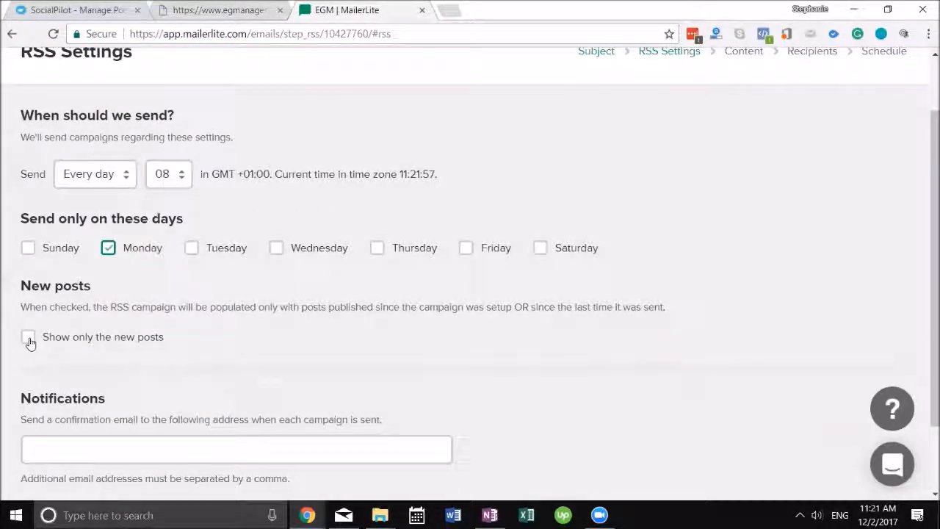
scroll(204, 356, down, 1)
click(151, 364)
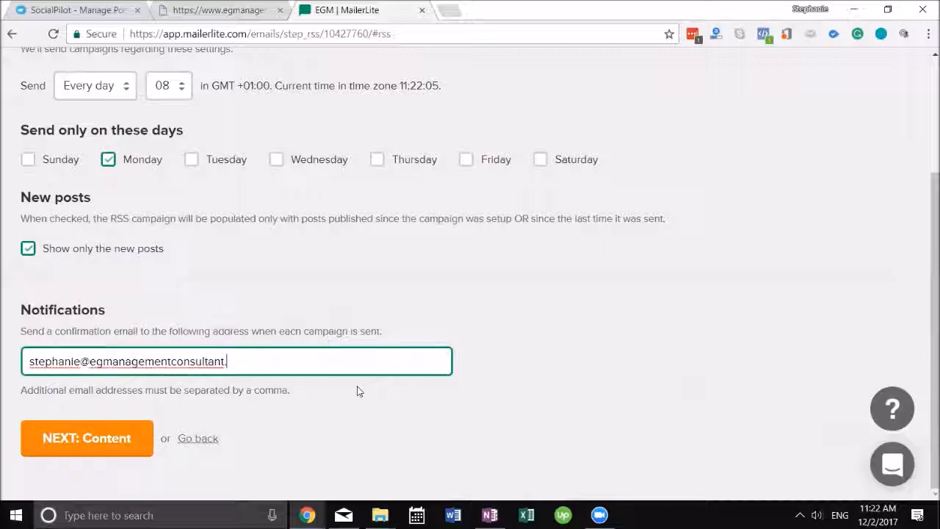
click(145, 433)
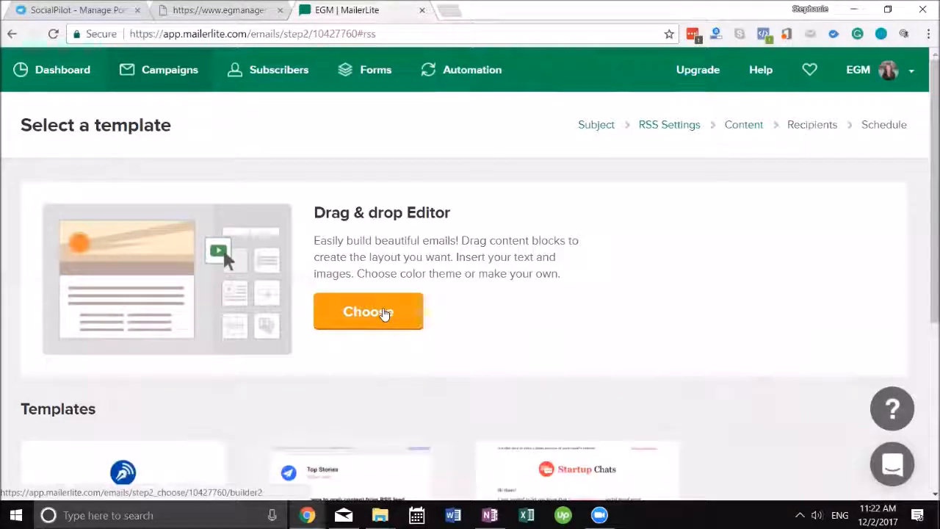
Preview the Blog Updates template and confirm it as the campaign's email design
scroll(378, 294, down, 3)
scroll(573, 220, down, 1)
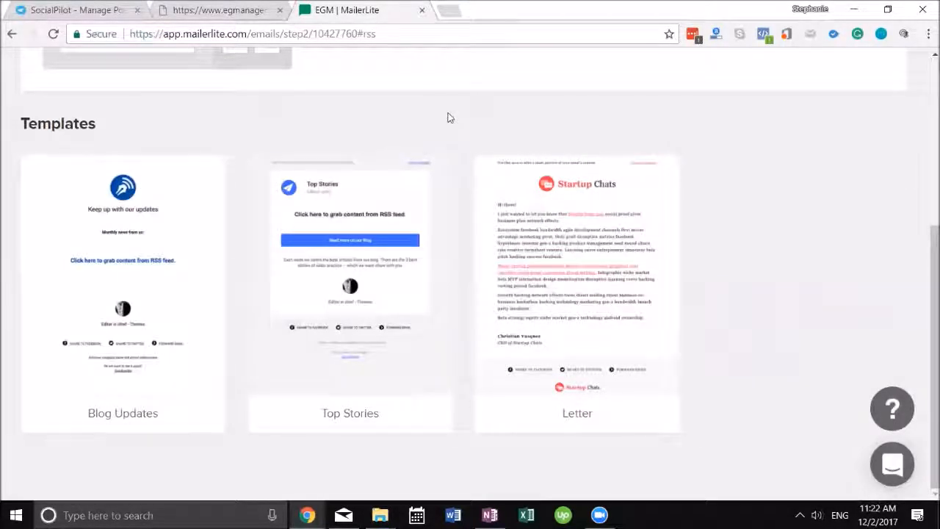
mouse_move(148, 196)
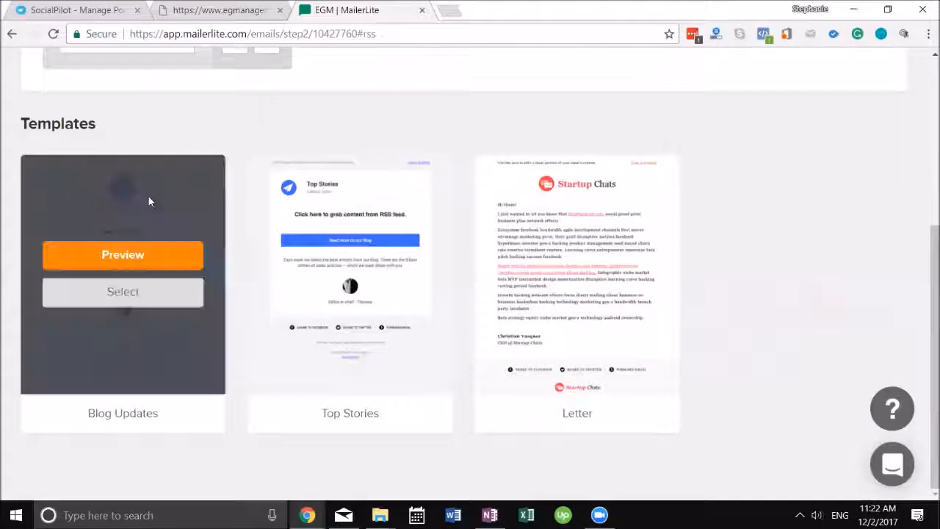
click(124, 256)
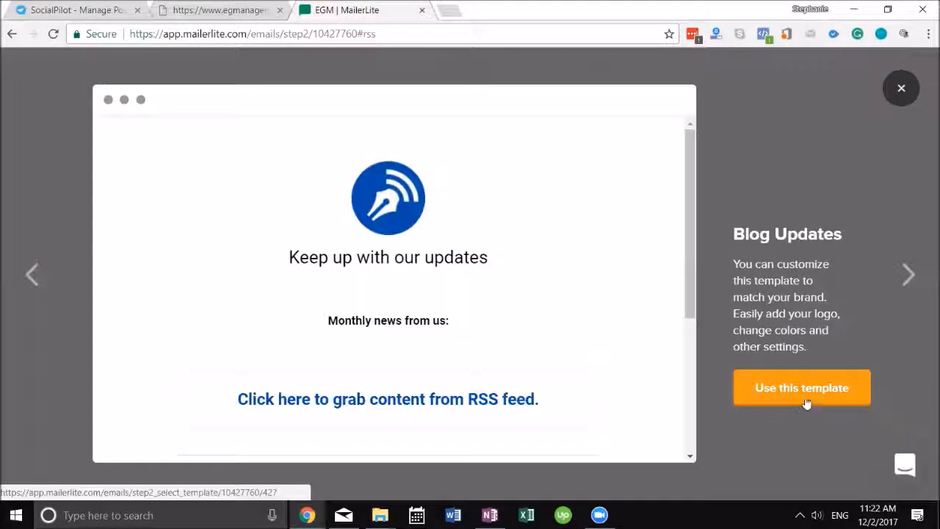
click(806, 403)
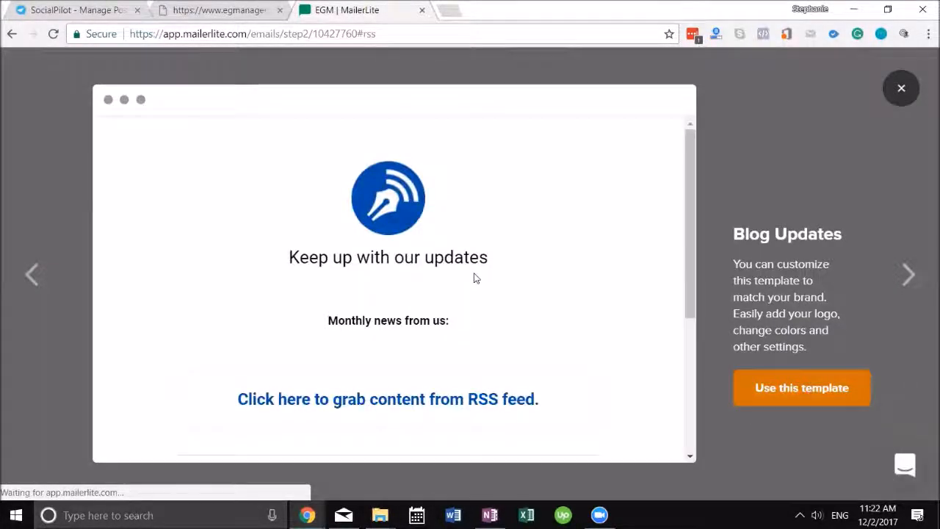
click(797, 387)
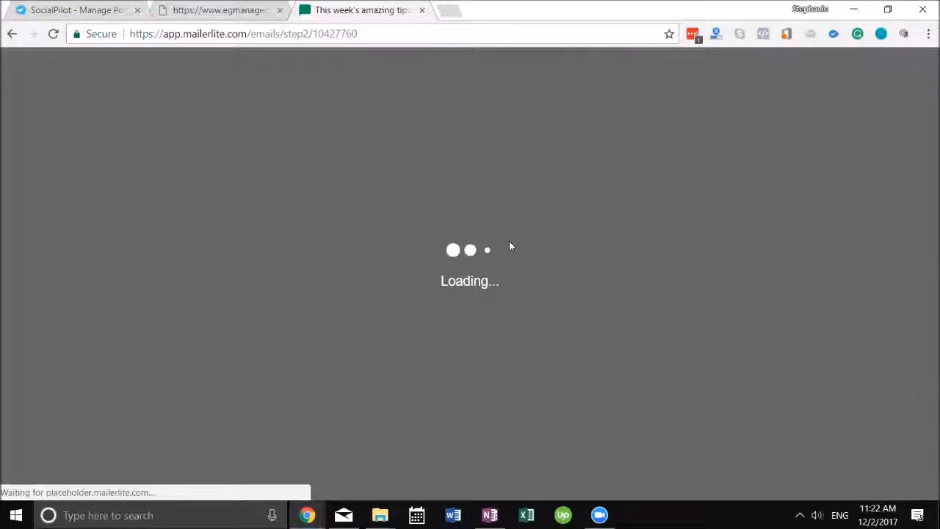
Set the RSS posts block to show 7 items from the feed
scroll(491, 247, down, 5)
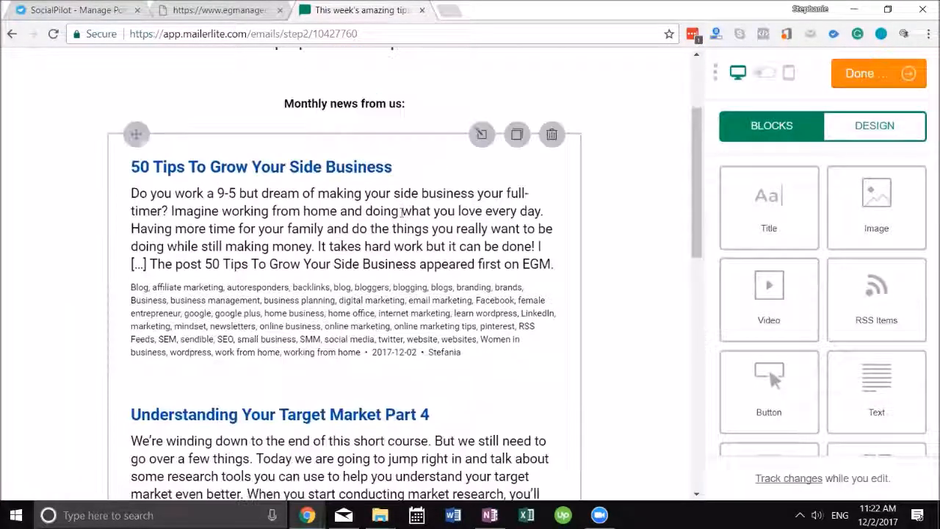
scroll(372, 201, down, 5)
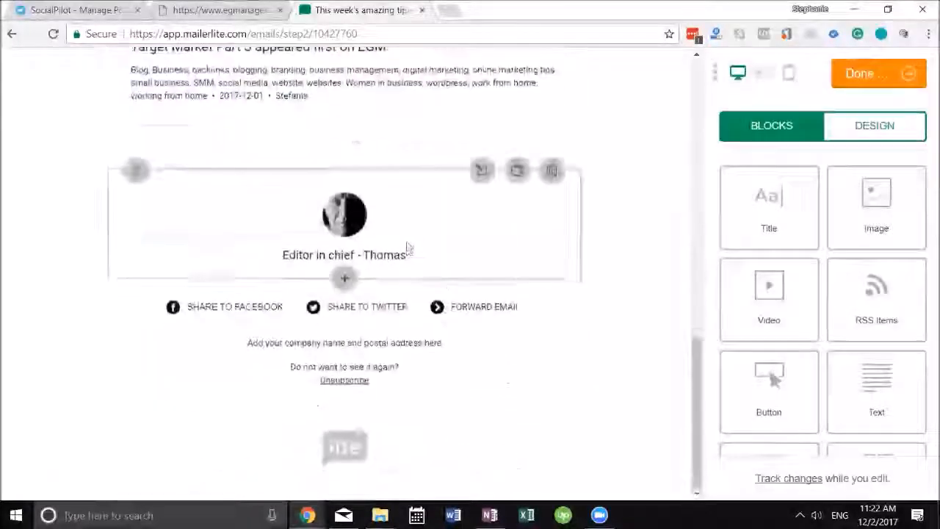
scroll(394, 199, up, 5)
click(394, 199)
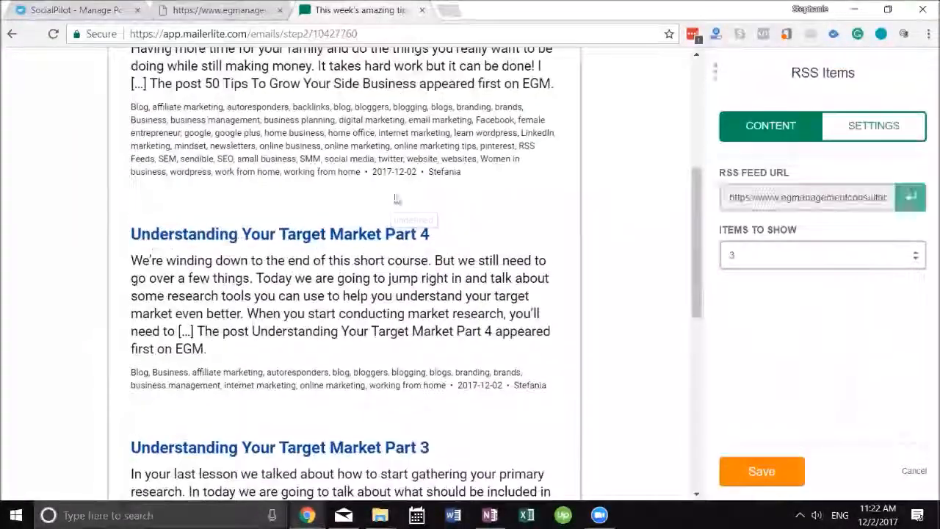
click(786, 255)
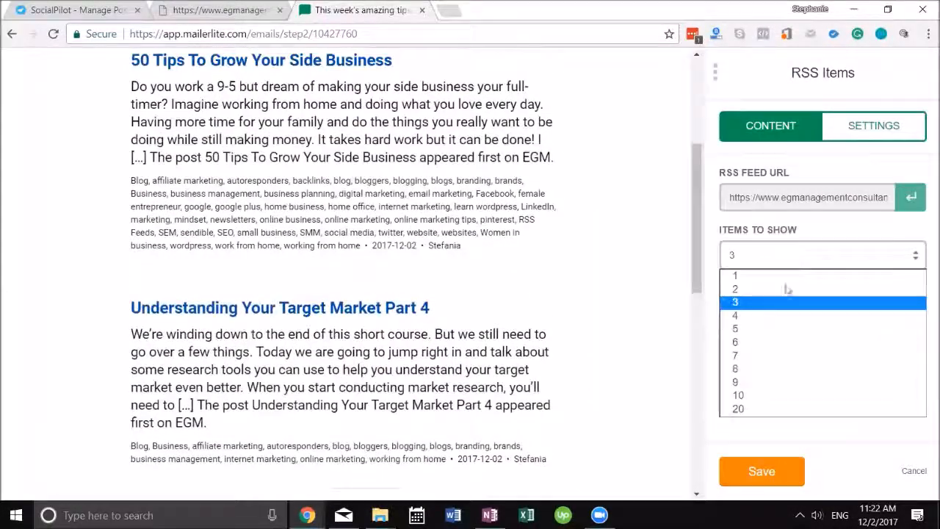
click(780, 358)
Save the 'Keep up with our updates' header and add an image block beneath it
scroll(452, 224, down, 8)
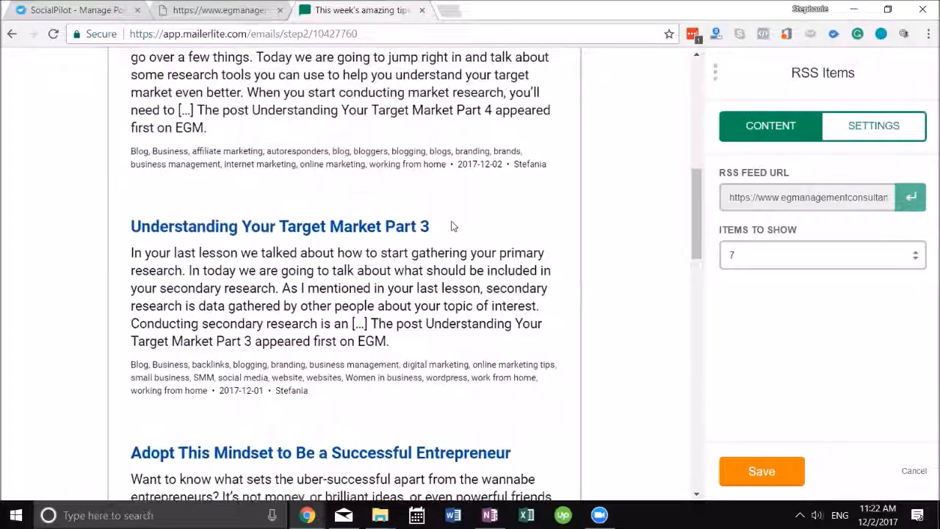
scroll(451, 224, down, 12)
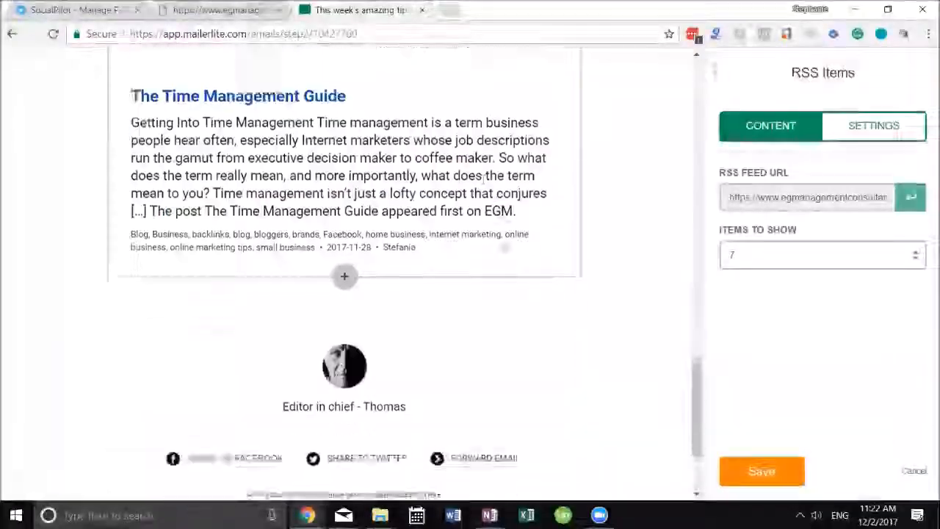
scroll(502, 249, up, 20)
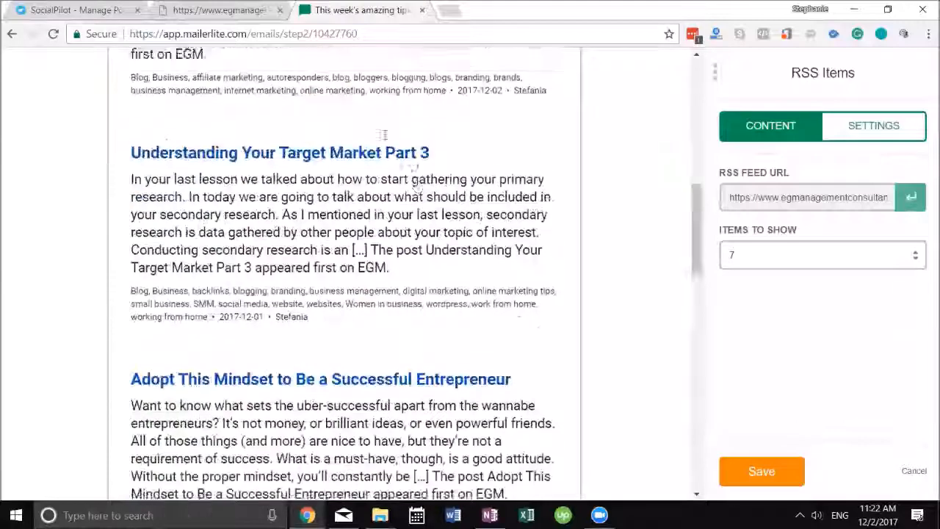
scroll(351, 110, up, 3)
click(345, 198)
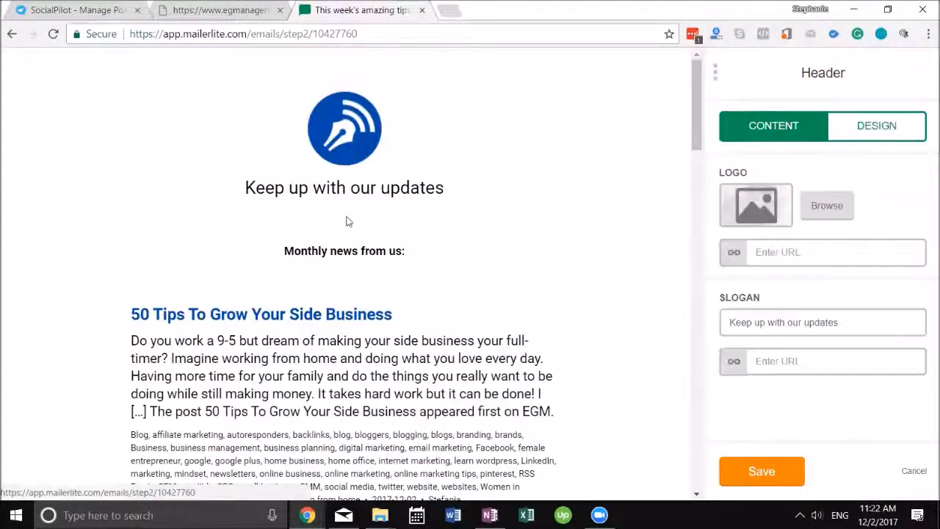
click(754, 462)
drag(861, 237, 320, 257)
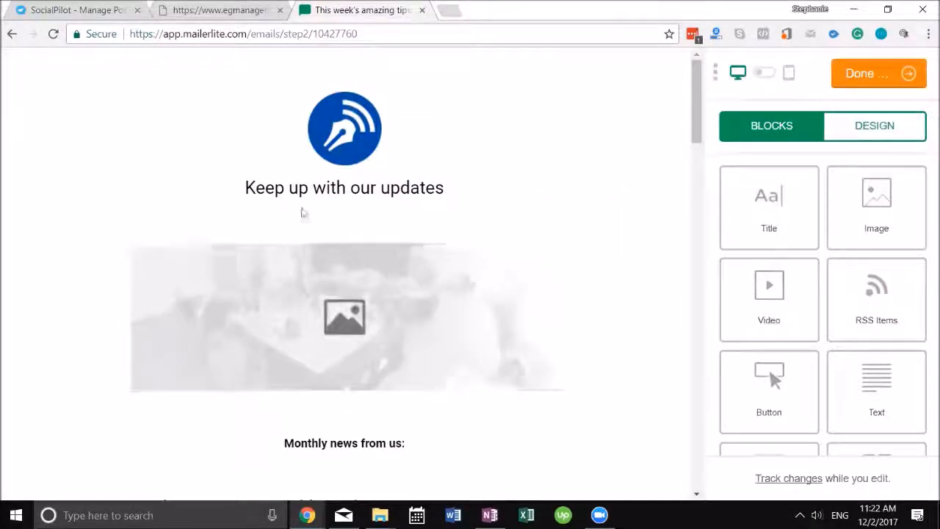
scroll(506, 167, down, 15)
scroll(506, 167, down, 3)
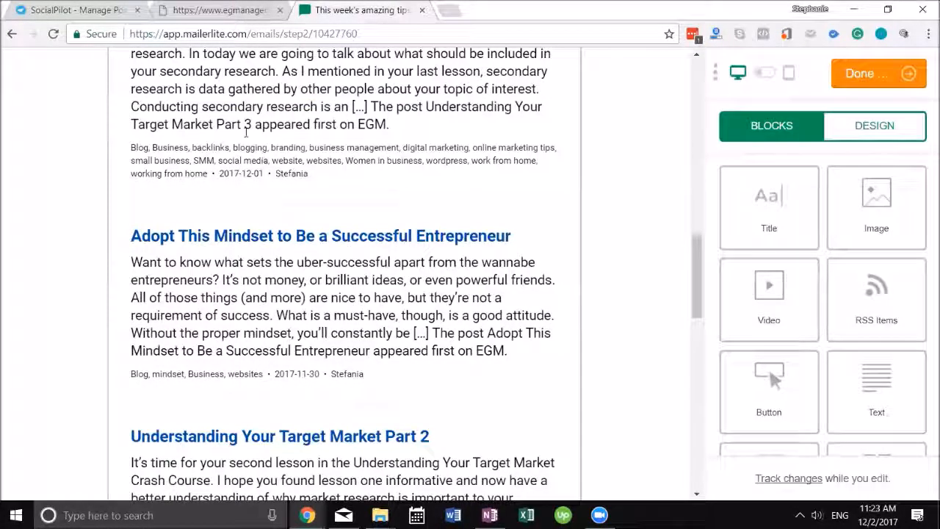
click(375, 146)
Hide each post's categories, publish date and author in the RSS block, and add a Read more link
click(863, 138)
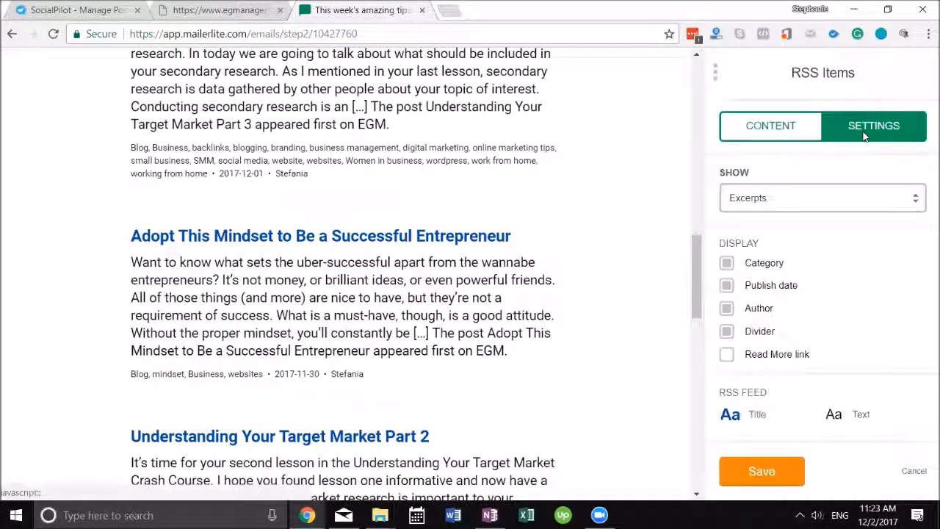
click(727, 265)
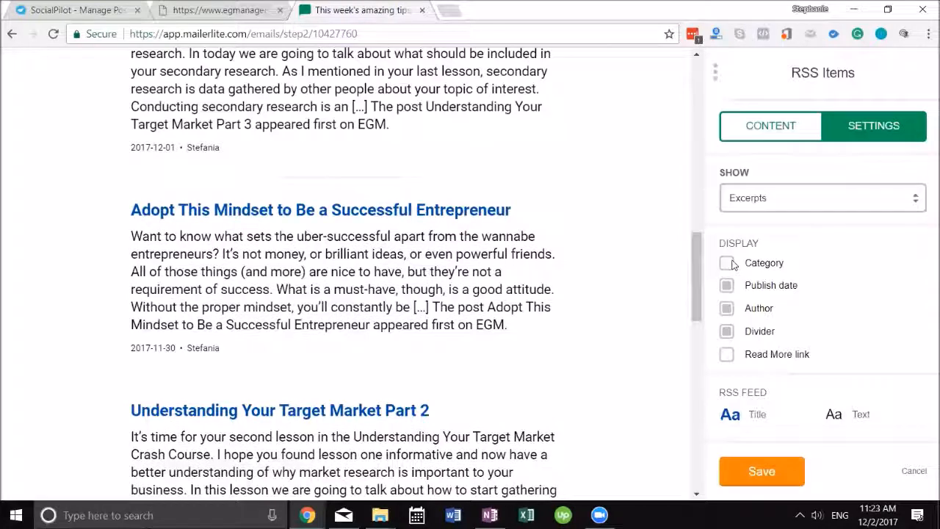
click(726, 285)
click(726, 309)
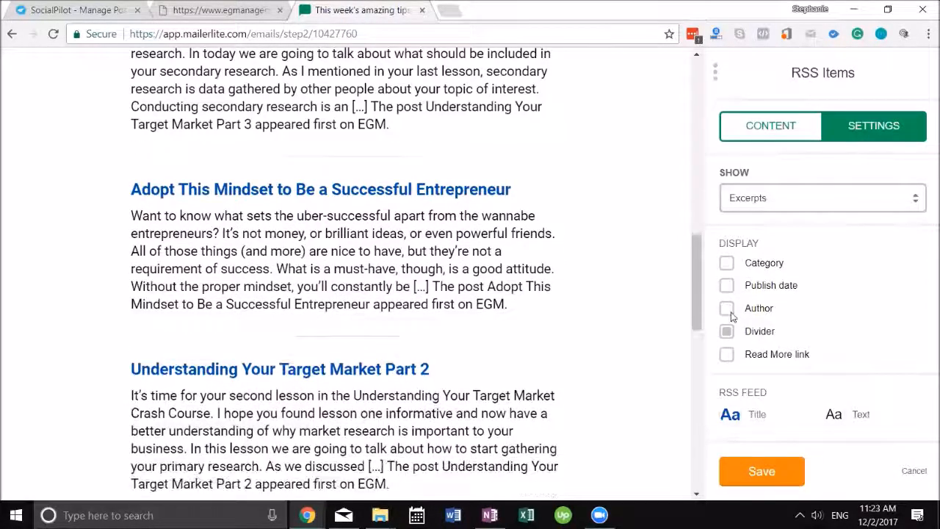
scroll(808, 315, down, 1)
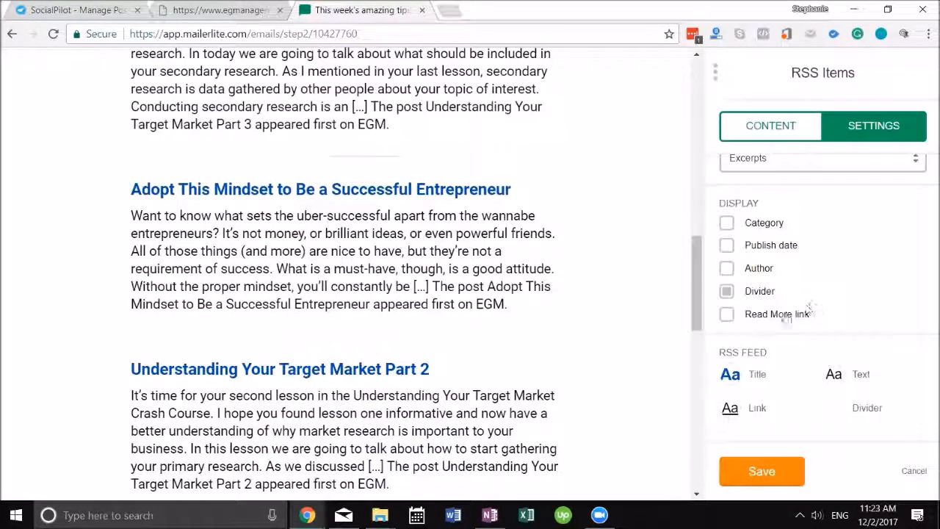
click(767, 317)
scroll(815, 352, down, 2)
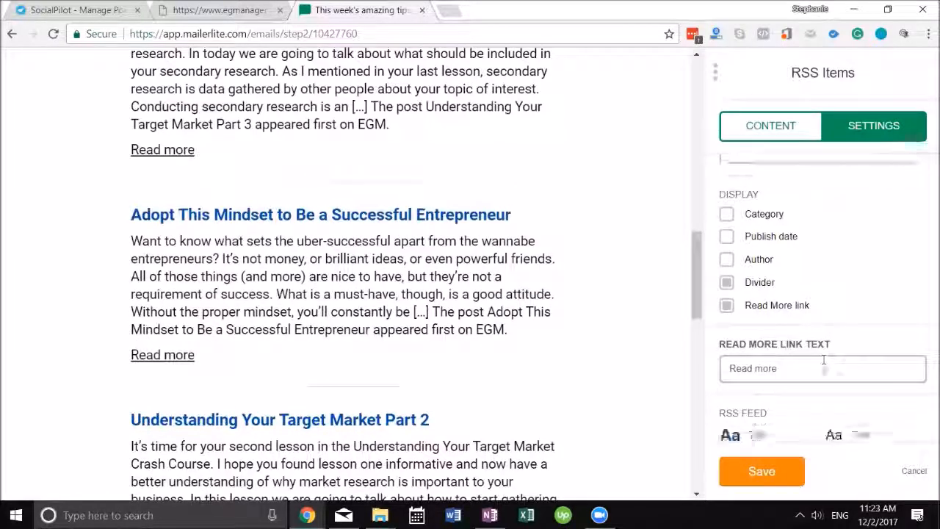
Colour the RSS article titles teal (#2ecc71) and save the RSS block's settings
click(729, 374)
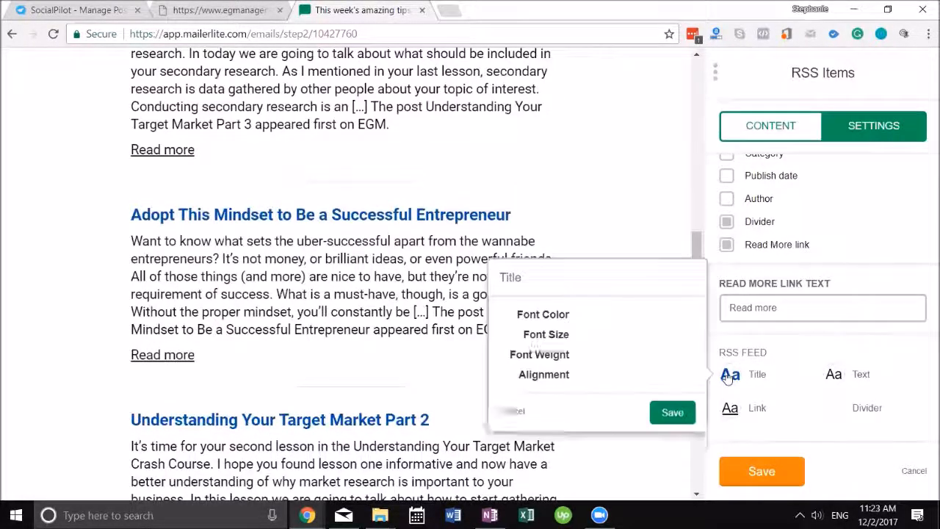
click(600, 330)
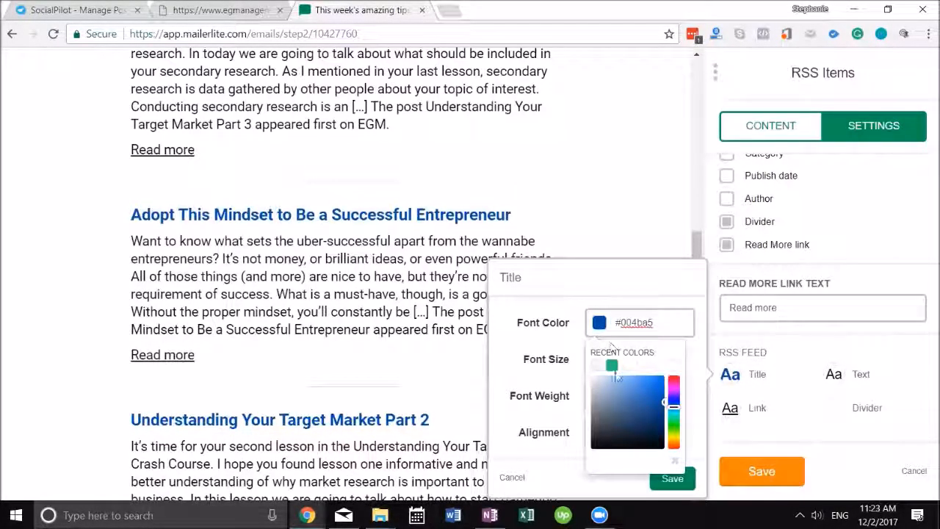
click(611, 365)
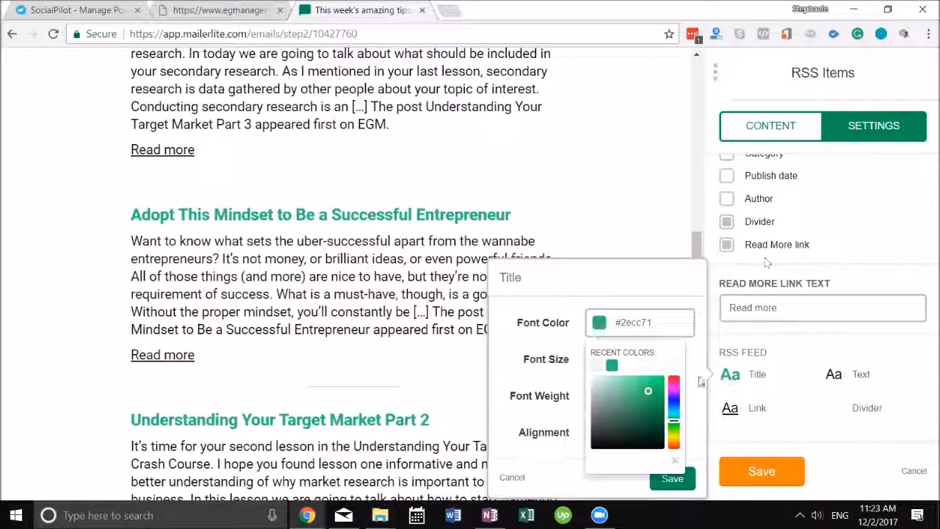
click(670, 478)
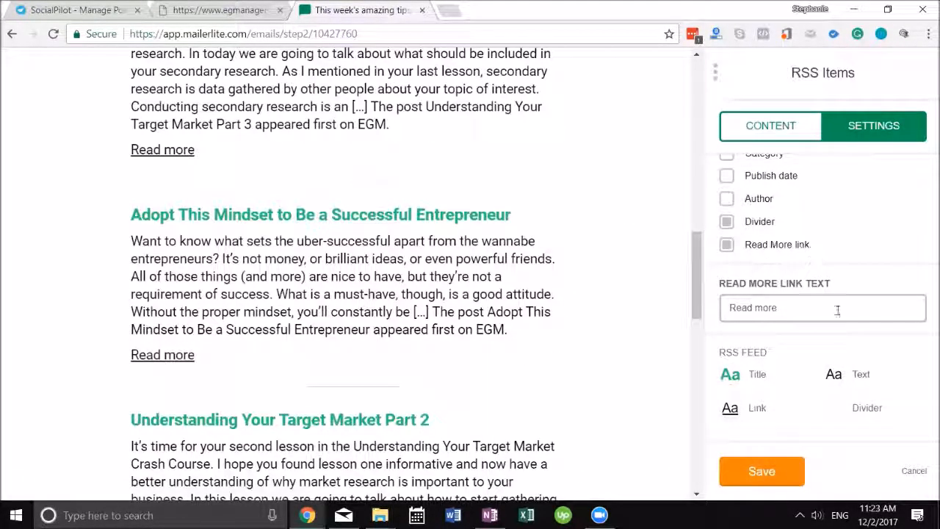
scroll(836, 308, up, 3)
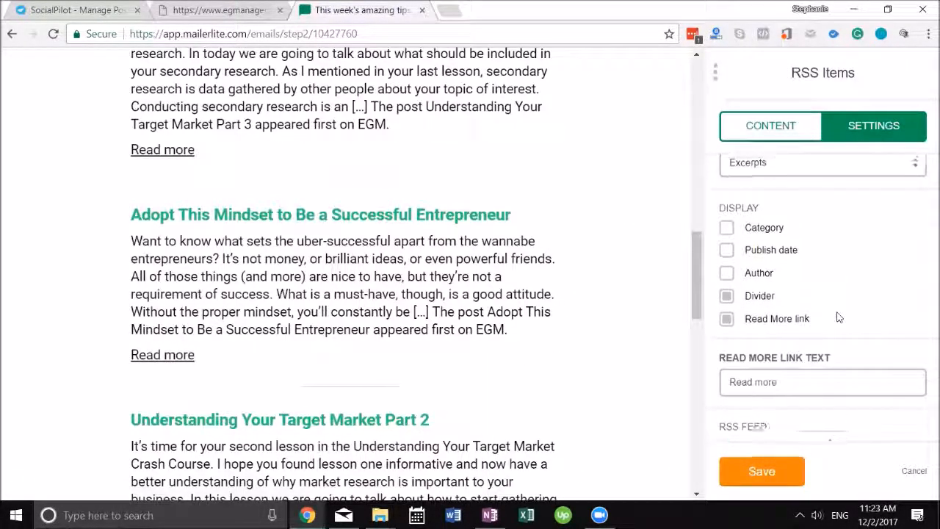
click(788, 127)
scroll(469, 229, up, 15)
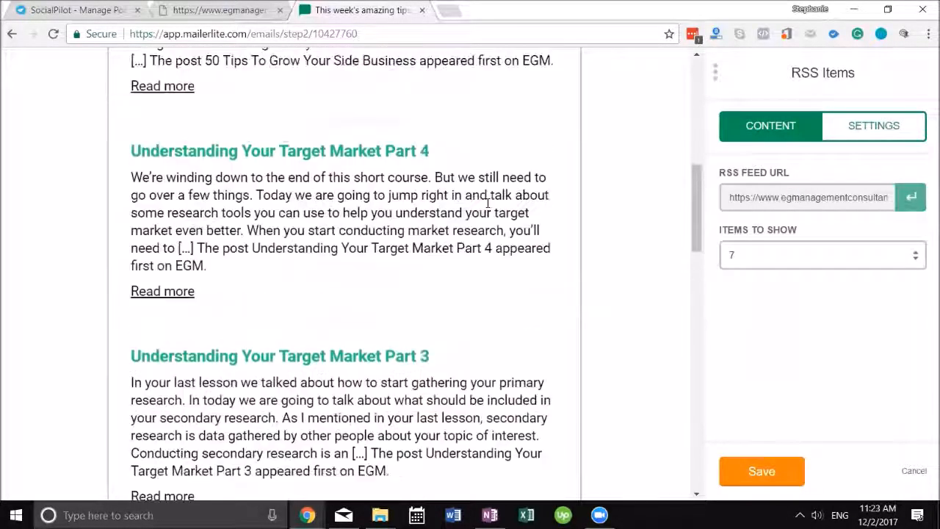
click(778, 481)
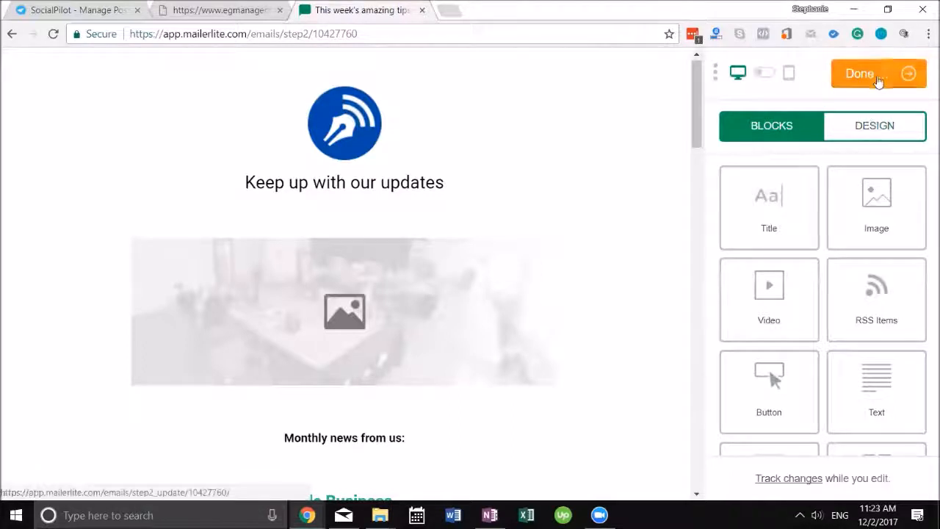
Finish the email content, select the EGM group as recipients, and continue to Review and confirm
click(878, 80)
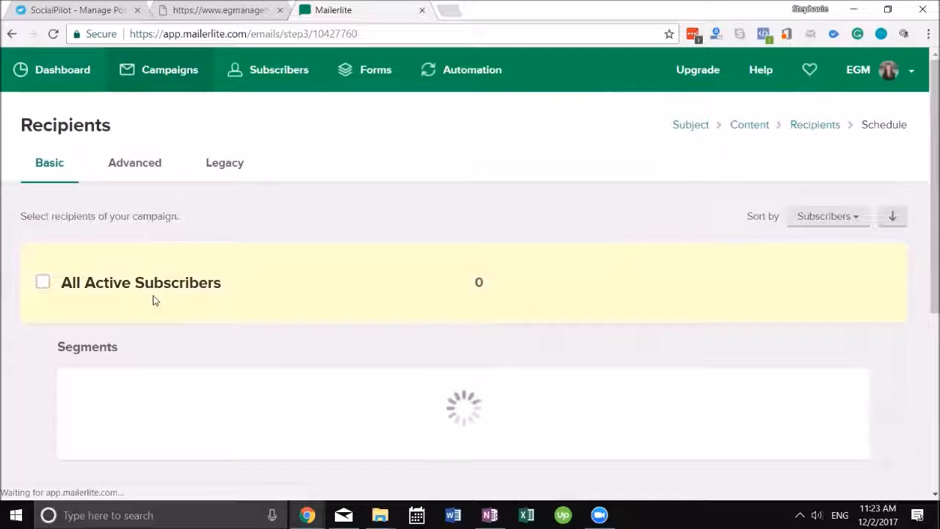
scroll(220, 294, down, 5)
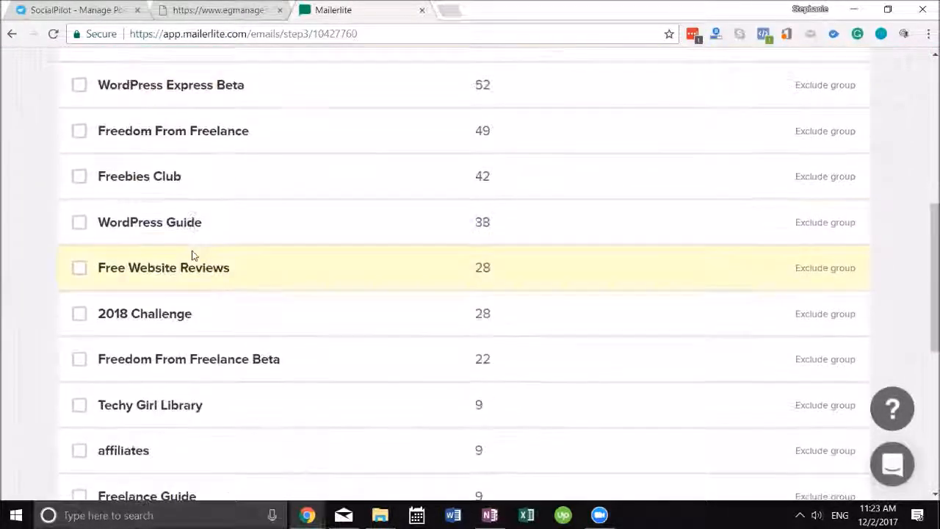
scroll(124, 309, down, 4)
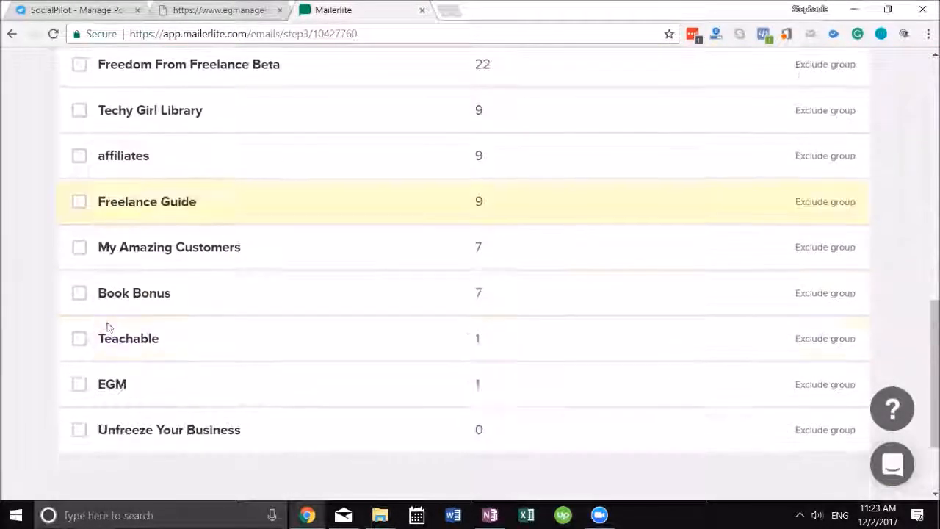
click(78, 383)
scroll(325, 352, down, 2)
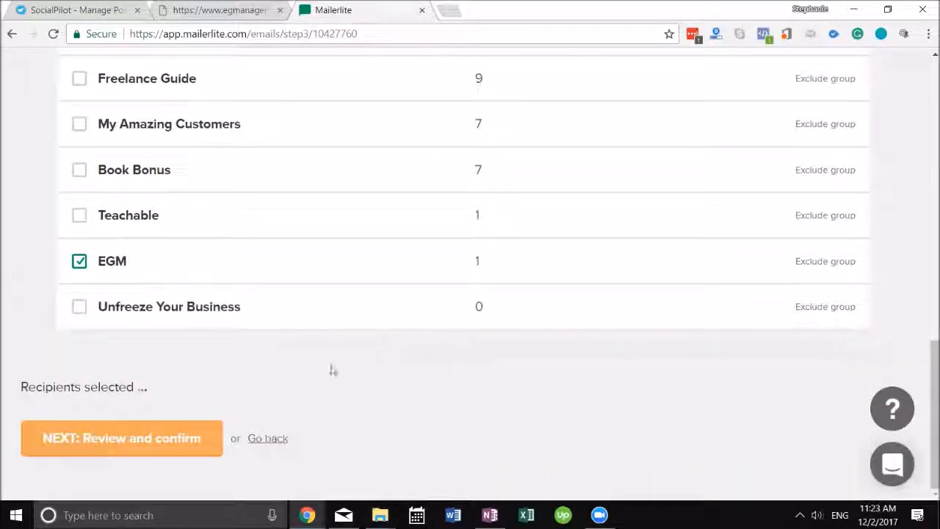
click(140, 438)
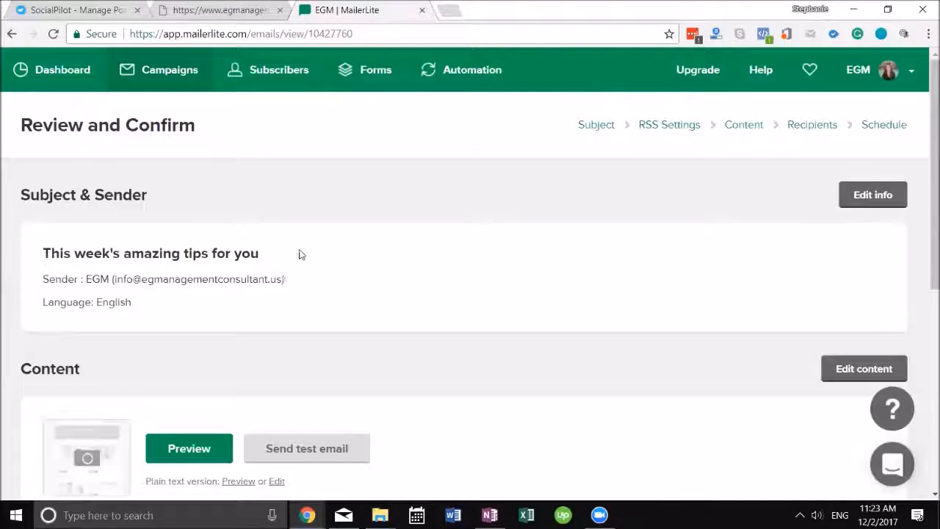
Send a test of the campaign email to the company address
scroll(298, 254, down, 3)
click(329, 237)
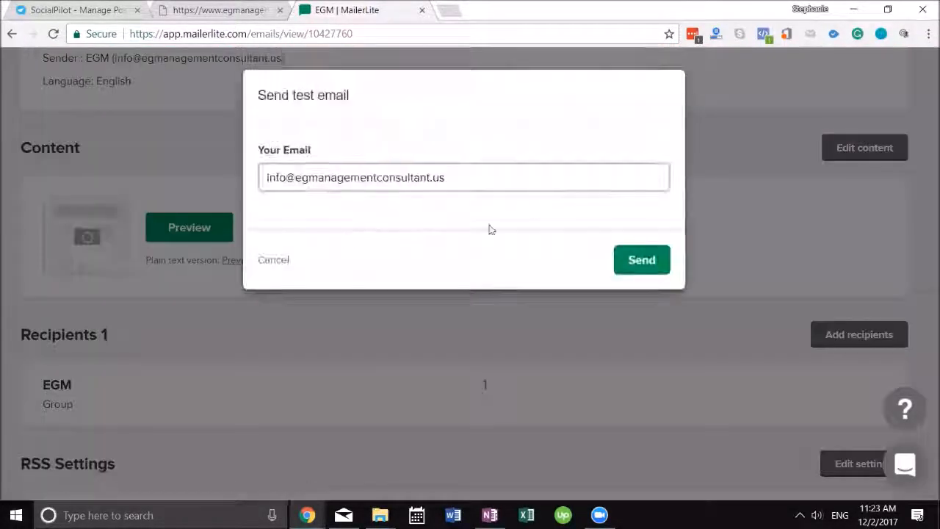
click(644, 257)
scroll(265, 304, down, 2)
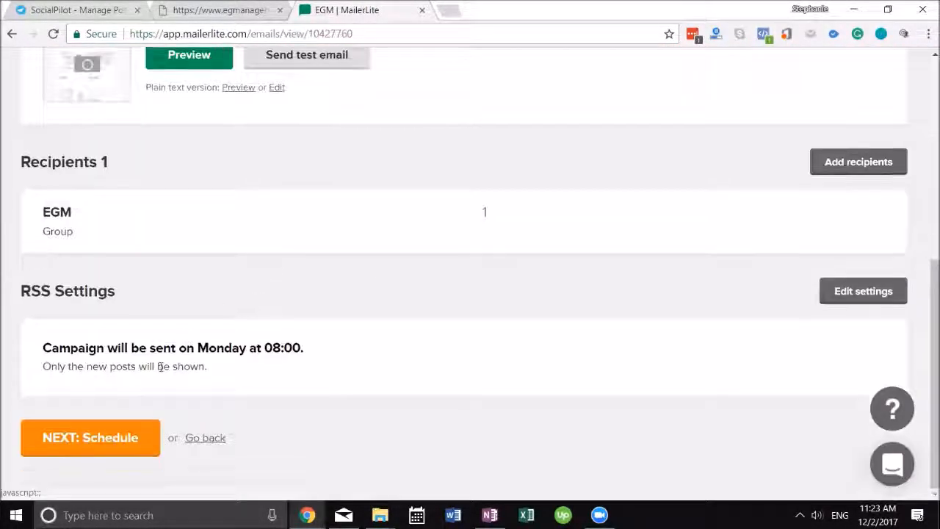
Enable Google Analytics tracking and start the RSS campaign for Mondays at 08:00
click(115, 439)
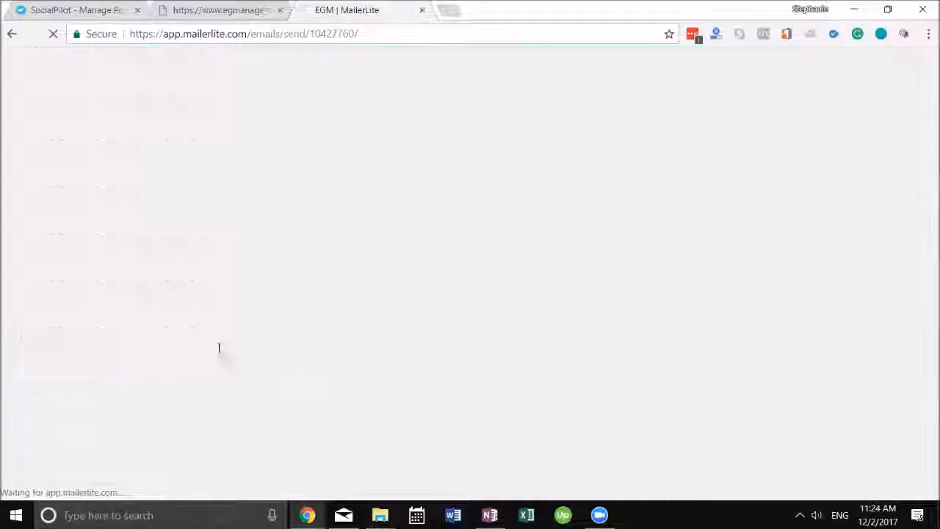
click(27, 338)
click(91, 378)
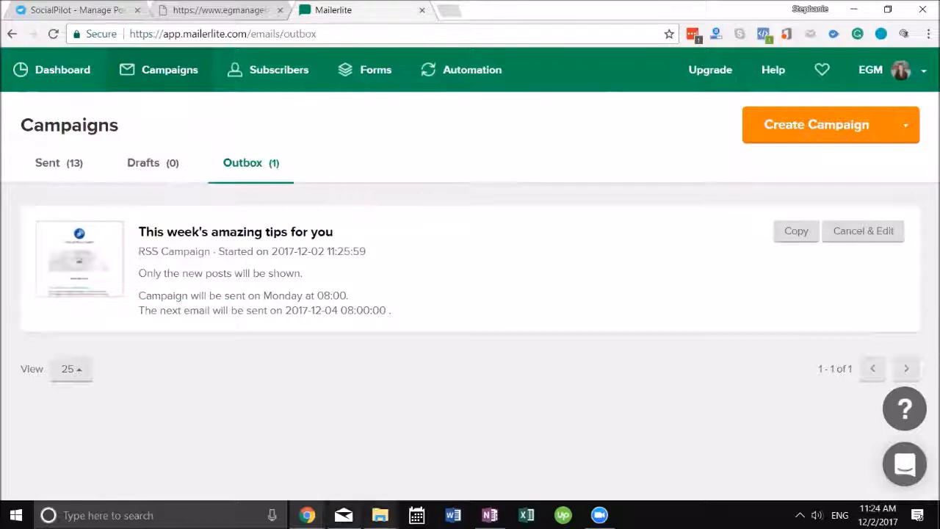
click(343, 515)
Sync the business inbox and read through the [Test] EGM email's articles
click(99, 241)
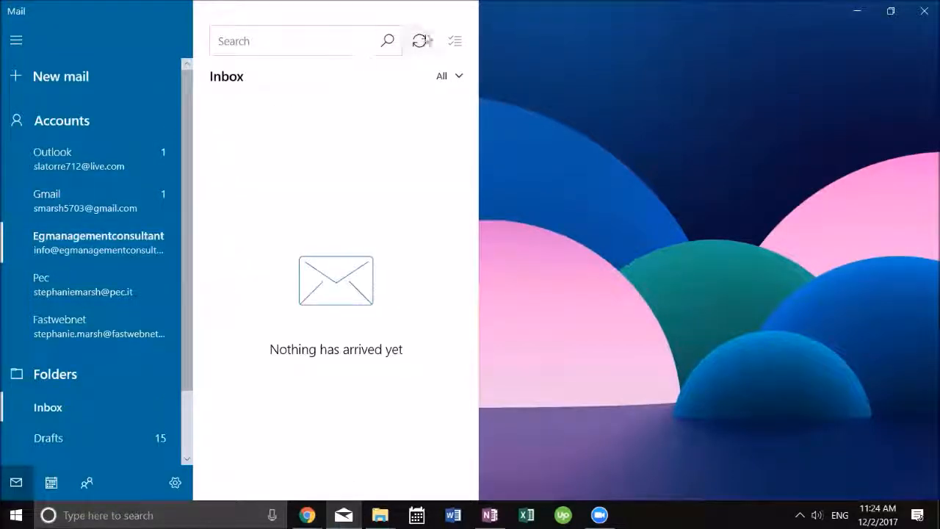
click(419, 40)
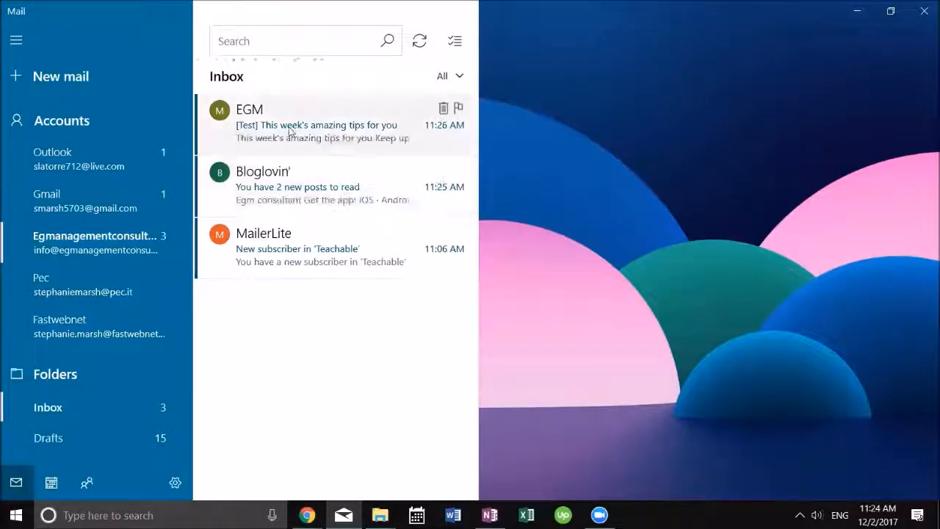
click(308, 121)
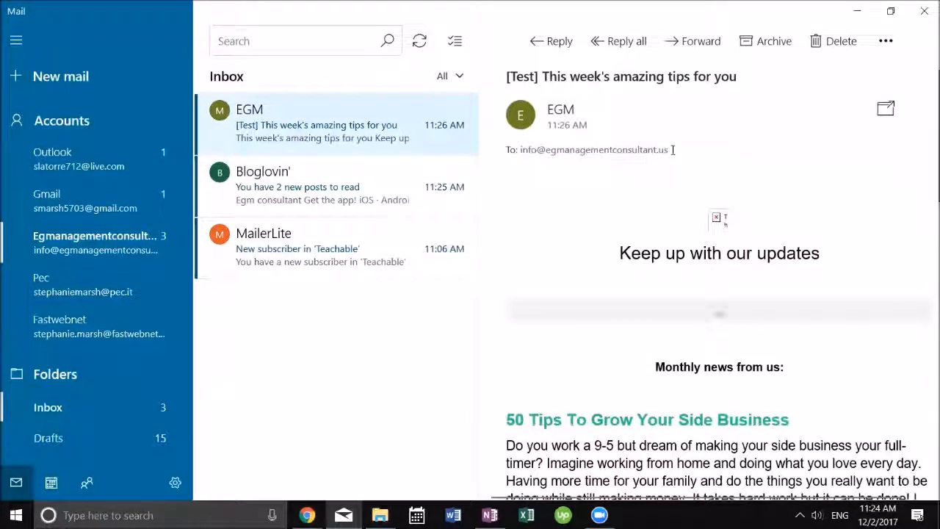
scroll(608, 154, down, 1)
scroll(718, 279, down, 10)
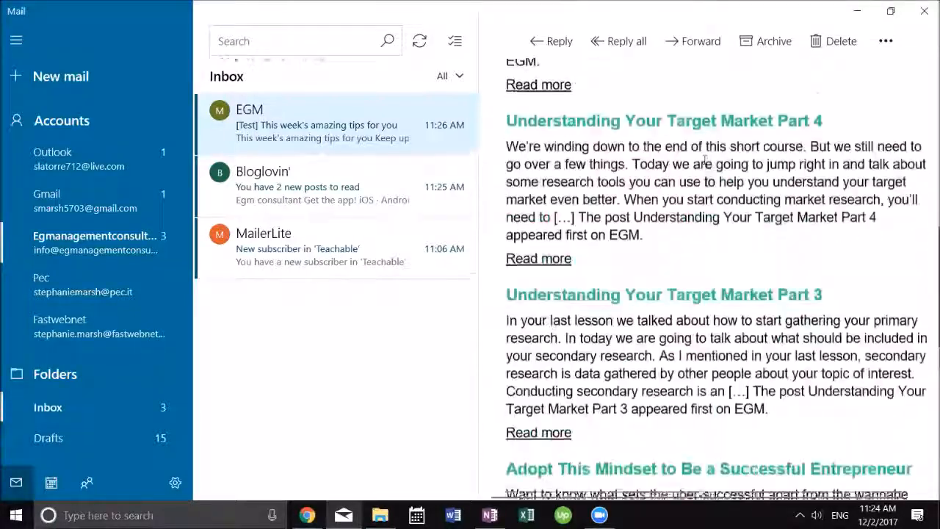
scroll(719, 202, down, 8)
scroll(719, 202, up, 7)
scroll(717, 198, up, 12)
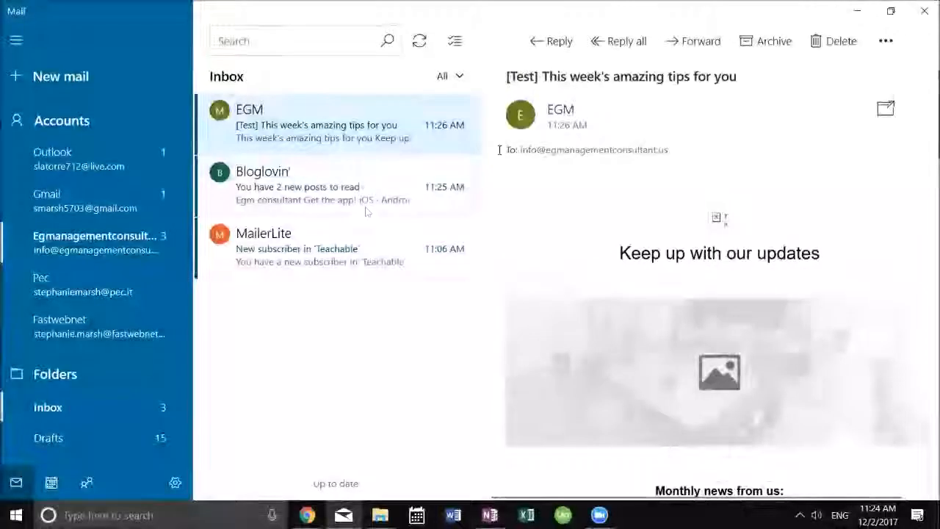
Return to Chrome and bring up the EGM blog's /feed/ RSS page
mouse_move(307, 514)
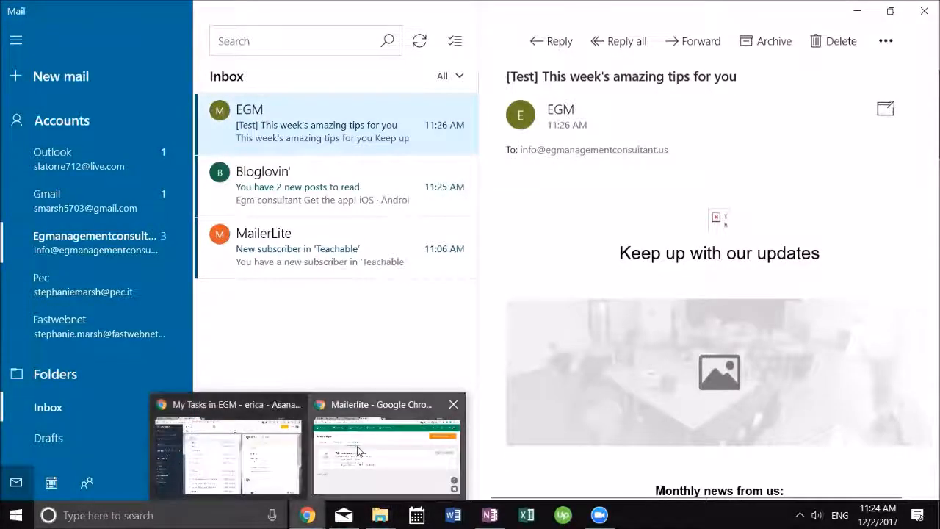
click(337, 455)
click(180, 10)
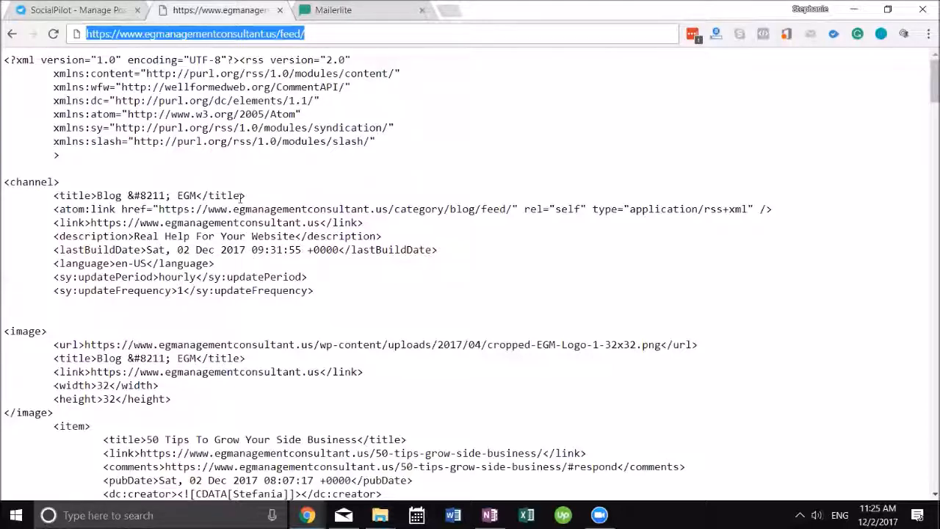
Check the MailerLite Outbox, then go back to SocialPilot's empty Manage Post page
click(46, 8)
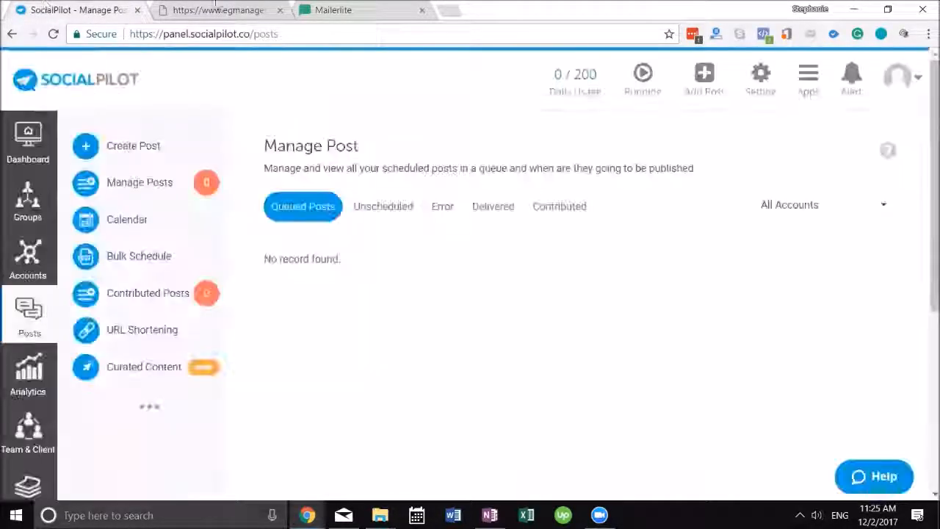
click(337, 10)
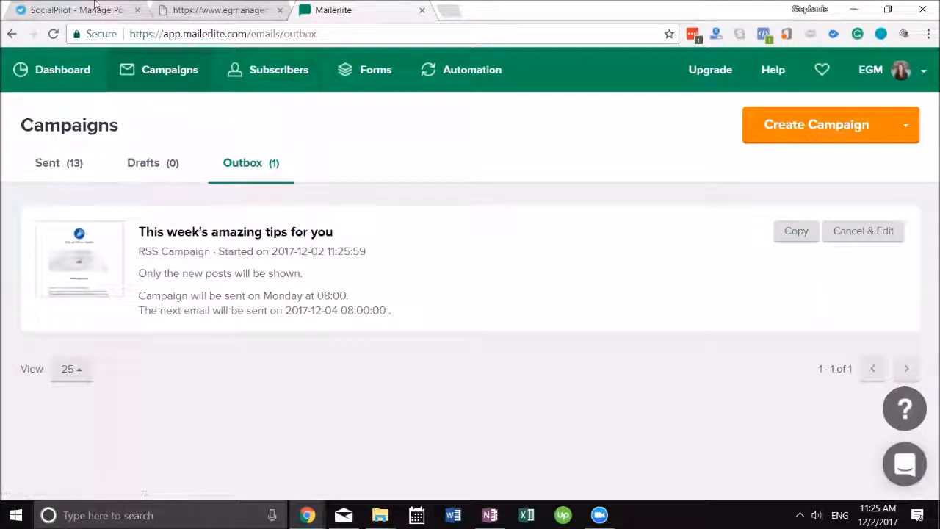
click(95, 9)
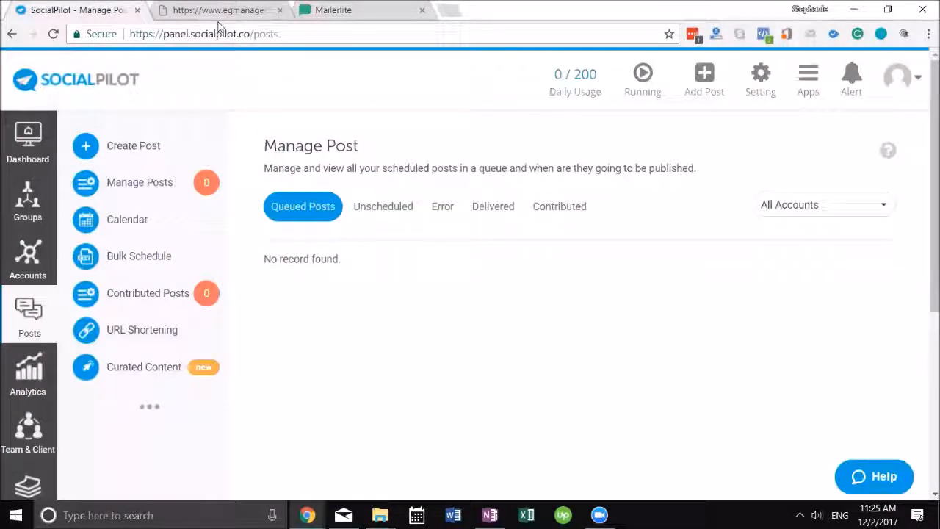